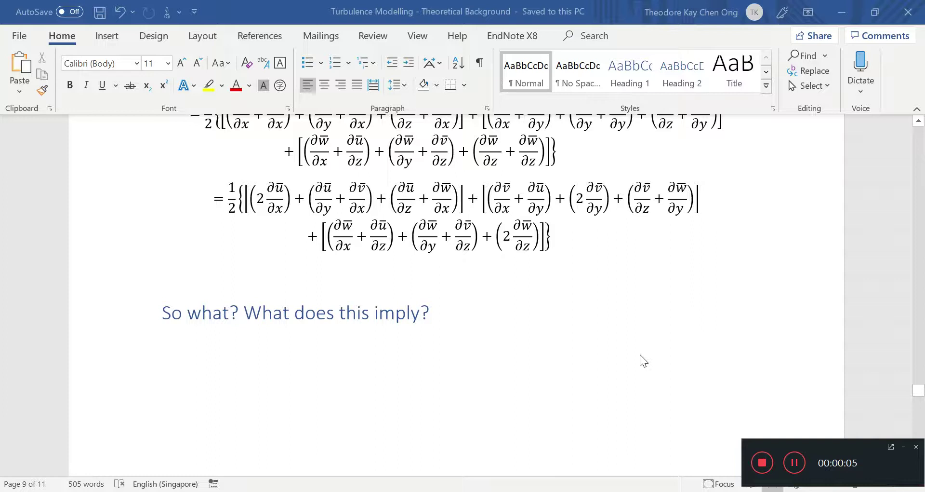
Review the strain-rate and k equations on pages 8–9, highlighting the k equation's last terms
click(577, 234)
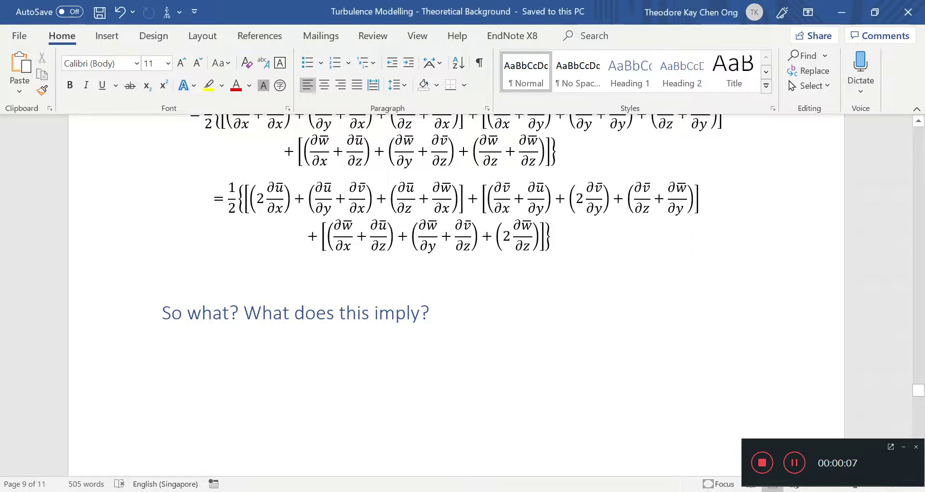
click(578, 234)
click(609, 301)
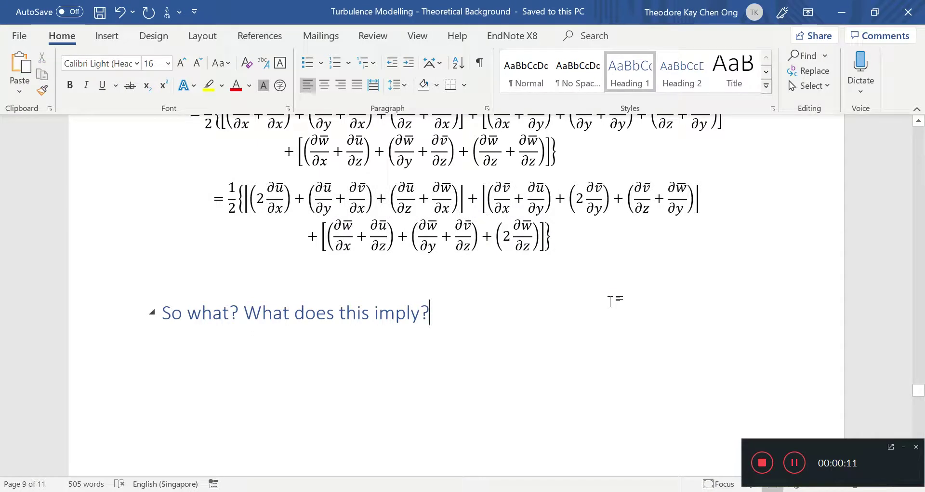
scroll(610, 302, up, 15)
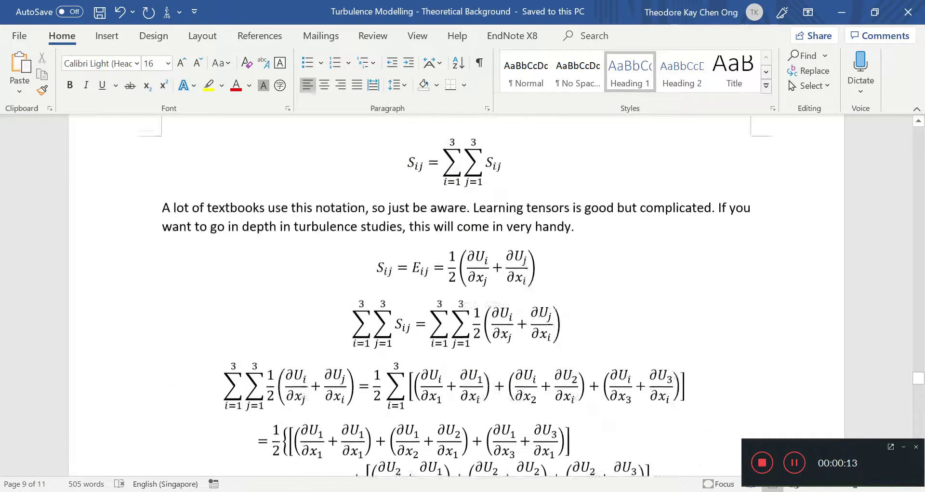
scroll(610, 302, up, 15)
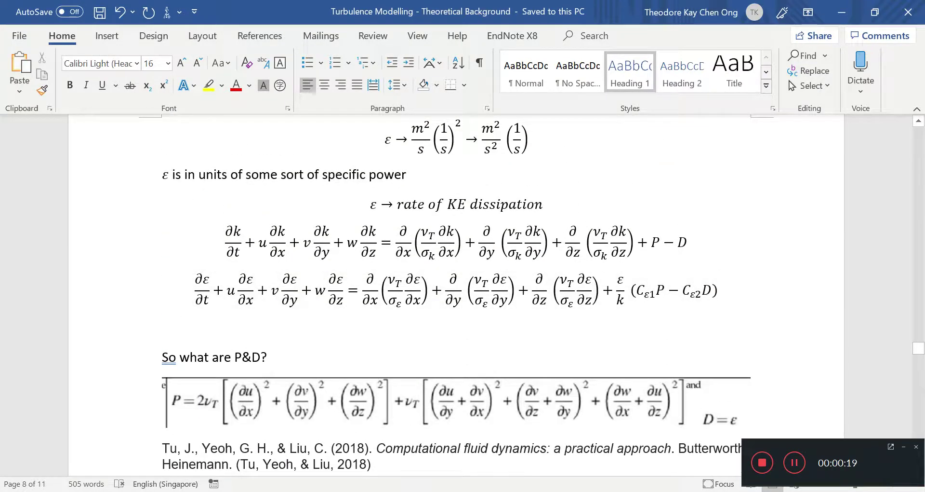
scroll(456, 294, down, 15)
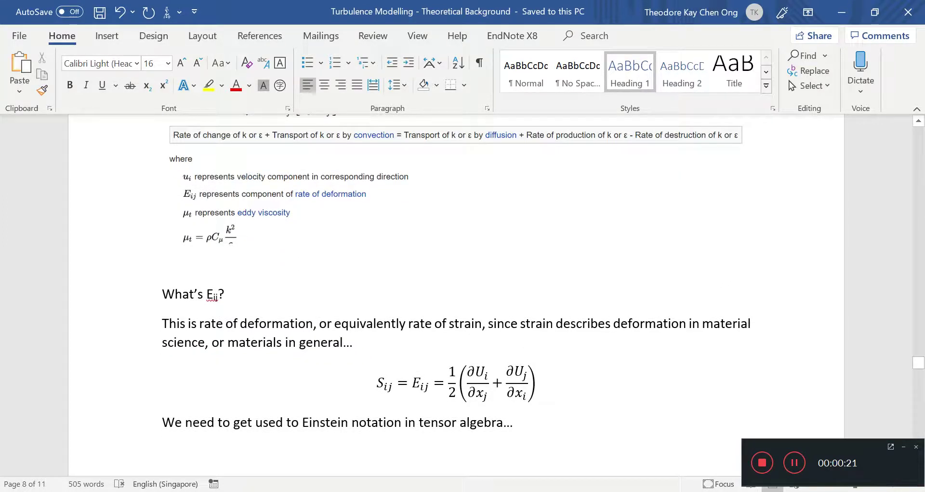
scroll(456, 294, up, 15)
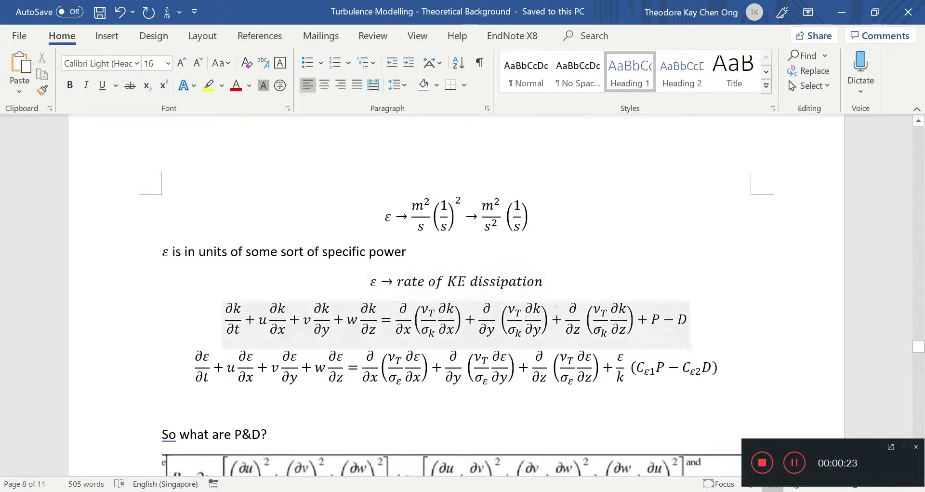
drag(555, 311, 688, 318)
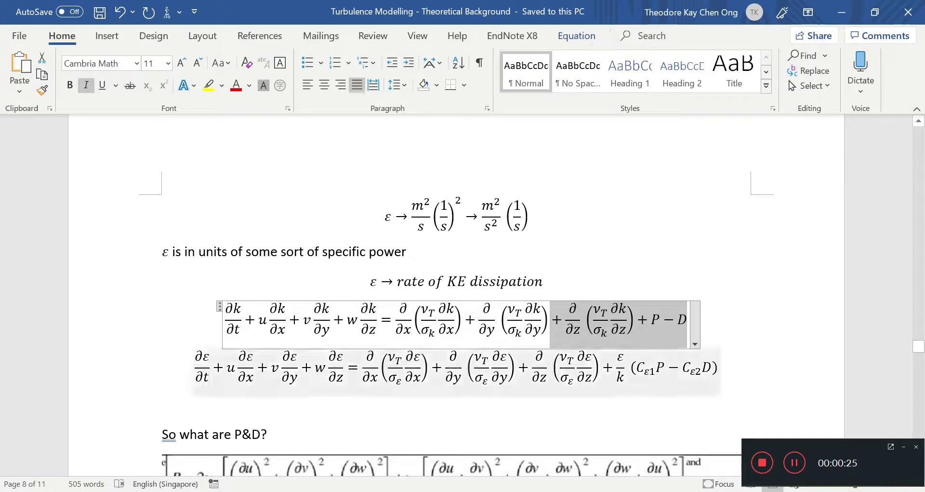
From the 'So what?' heading, jump to the next page with the 3.5.3 Comments excerpt
scroll(456, 294, down, 20)
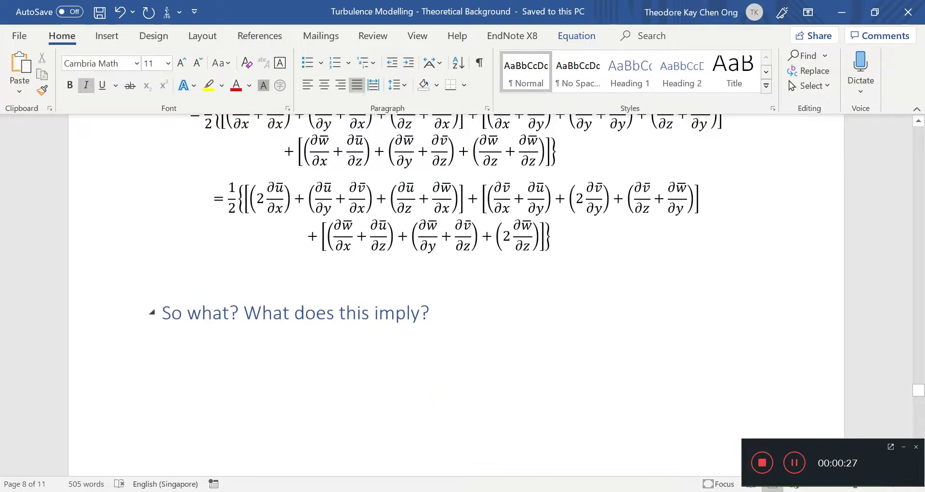
click(502, 314)
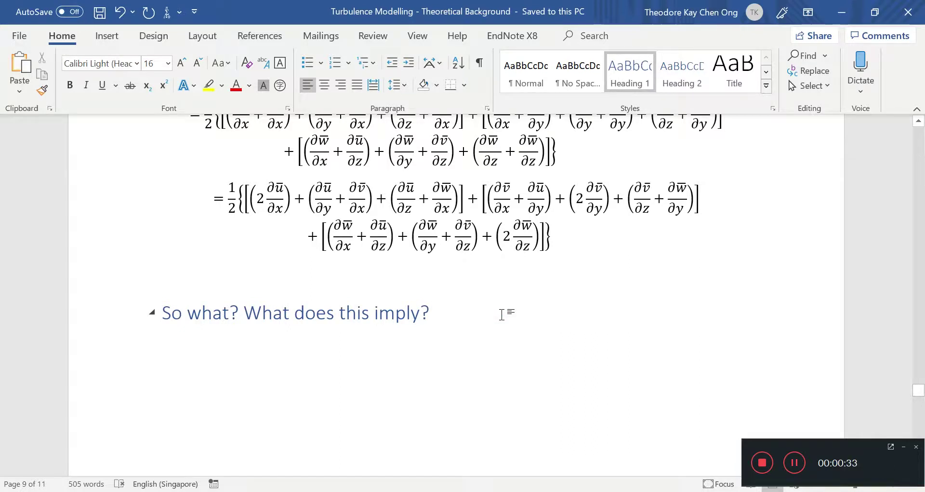
key(ctrl+Return)
scroll(519, 320, down, 10)
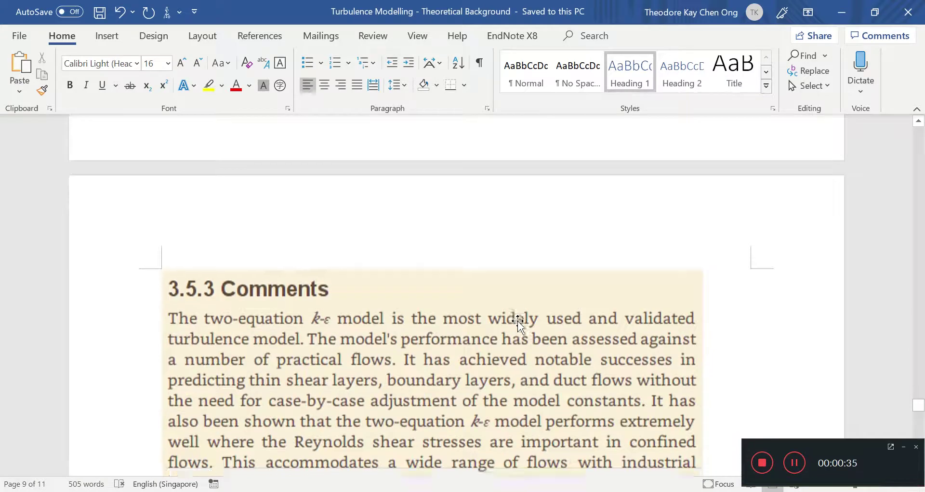
scroll(521, 324, up, 5)
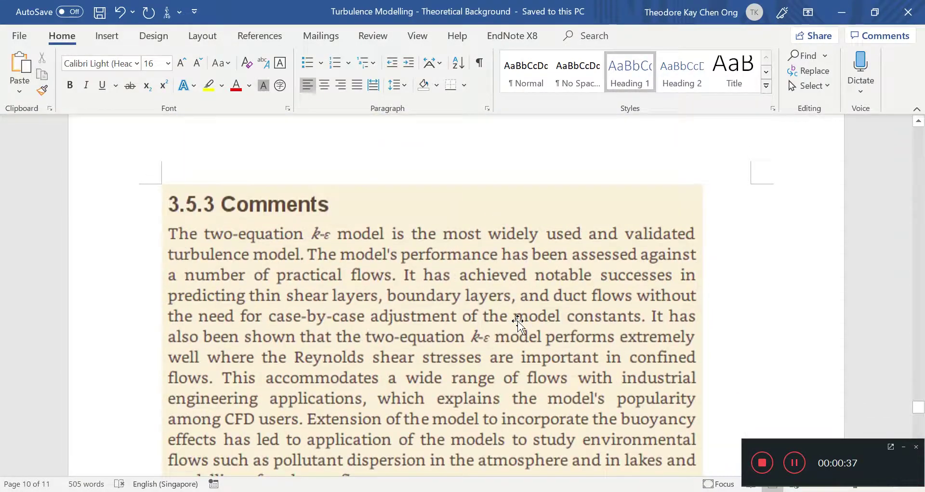
key(alt+Tab)
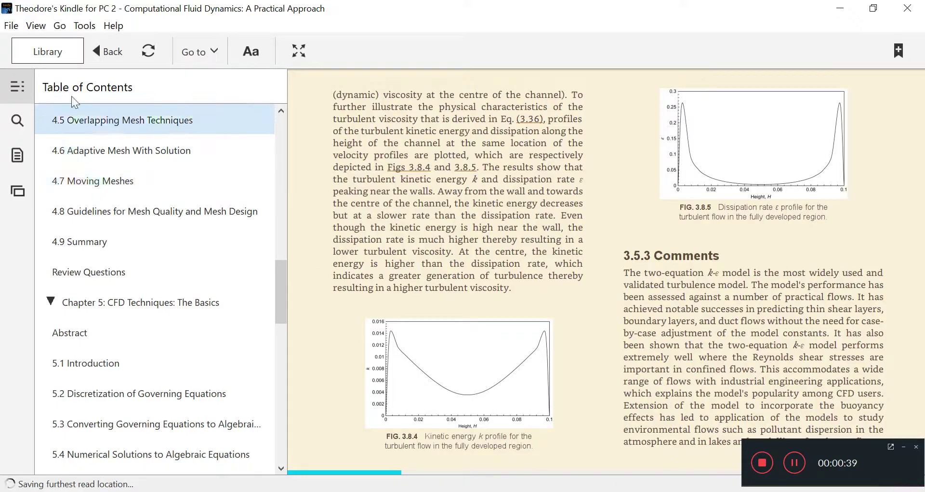
scroll(124, 119, up, 10)
click(125, 118)
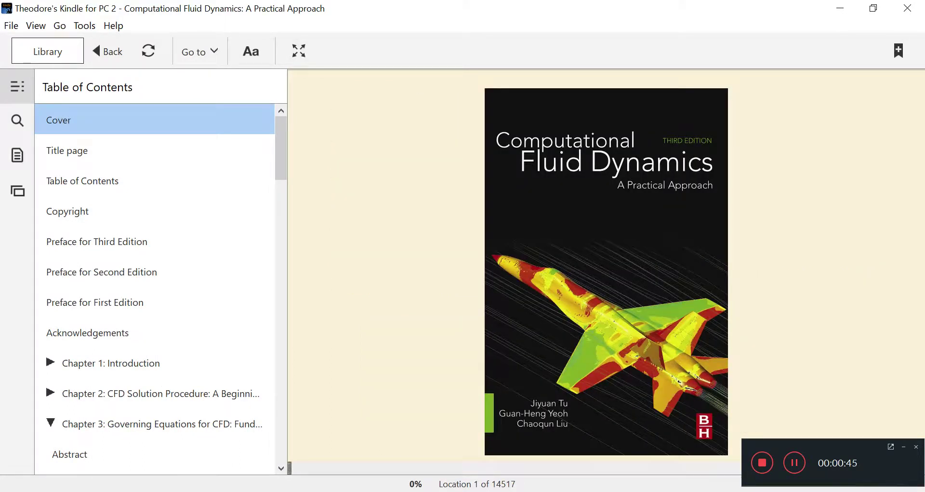
click(490, 440)
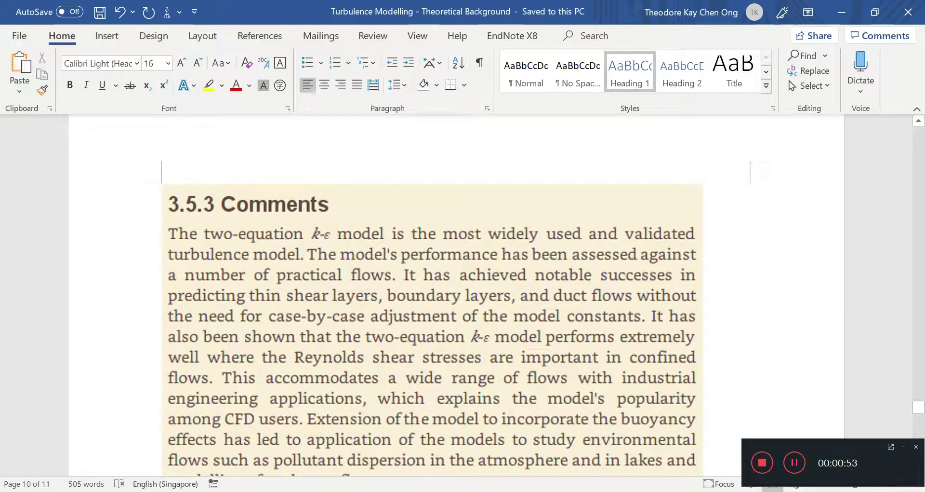
Select the 3.5.3 Comments excerpt picture above the boundary-conditions question
scroll(432, 294, down, 5)
scroll(432, 294, up, 4)
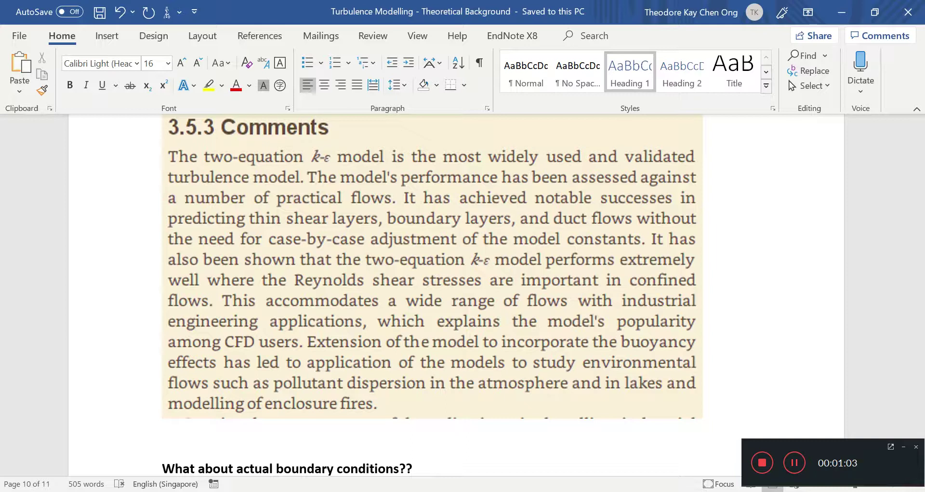
click(255, 226)
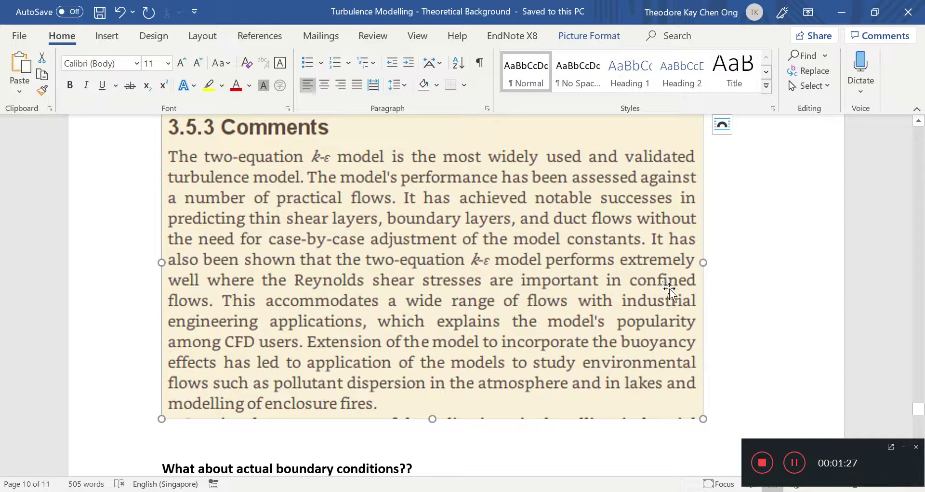
click(502, 265)
Launch Paint and draw the backward-facing step channel walls as straight lines
key(super)
key(Return)
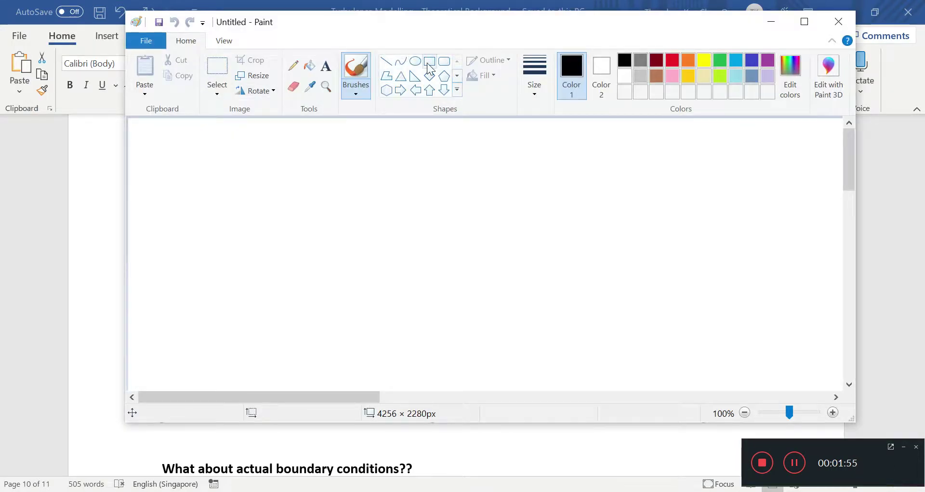
click(388, 62)
mouse_move(186, 234)
mouse_down()
mouse_move(296, 225)
mouse_move(299, 289)
mouse_move(669, 296)
mouse_up()
click(344, 290)
click(581, 216)
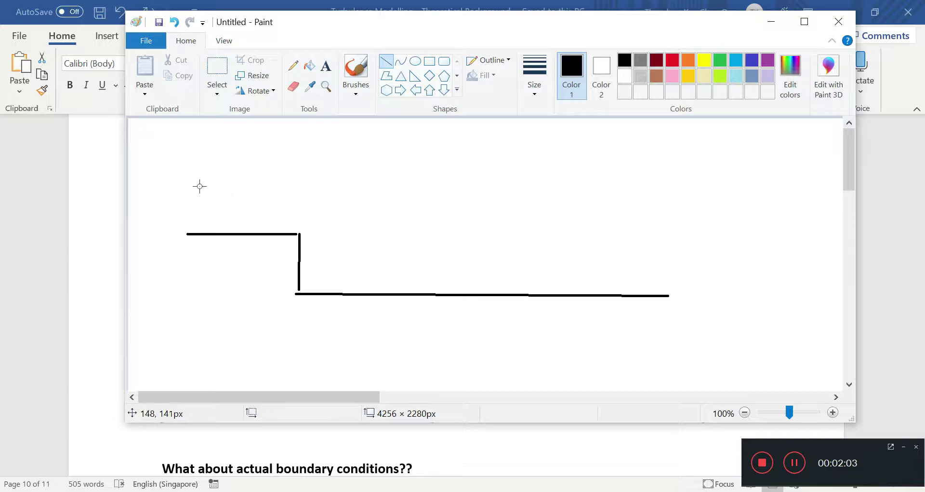
drag(183, 179, 669, 174)
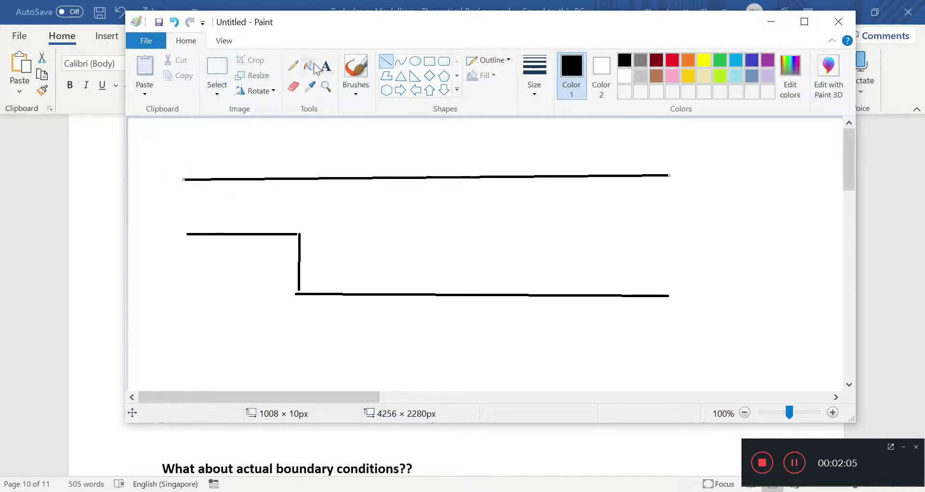
Brush in the inflow arrow, the sloping flow arrow and small marks above the upper wall
click(356, 67)
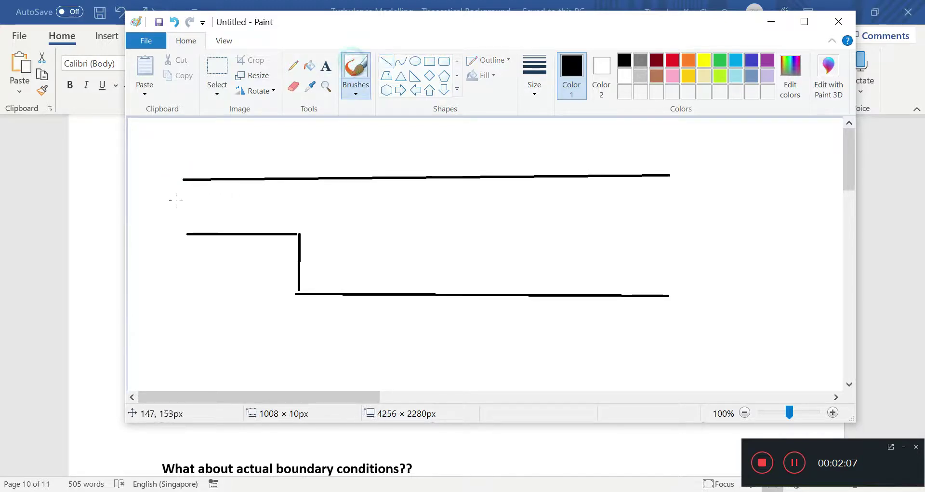
mouse_move(220, 202)
mouse_down()
mouse_move(144, 202)
mouse_move(201, 188)
mouse_move(220, 198)
mouse_move(200, 212)
mouse_up()
drag(284, 218, 603, 261)
drag(603, 262, 581, 273)
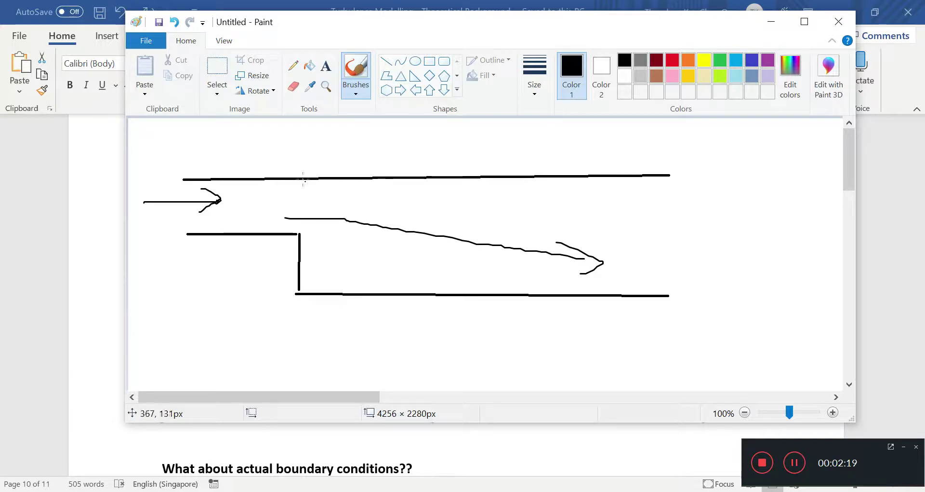
mouse_move(297, 160)
mouse_down()
mouse_move(284, 175)
mouse_move(299, 126)
mouse_move(288, 145)
mouse_up()
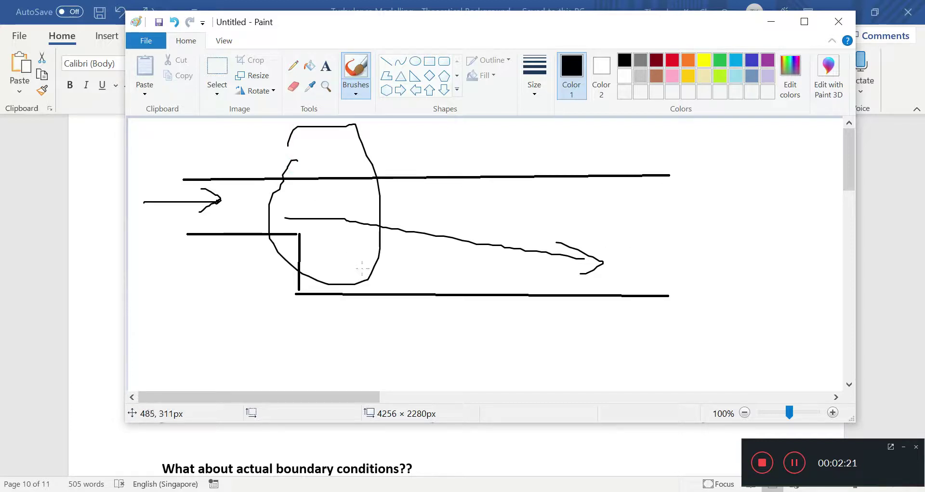
key(ctrl+z)
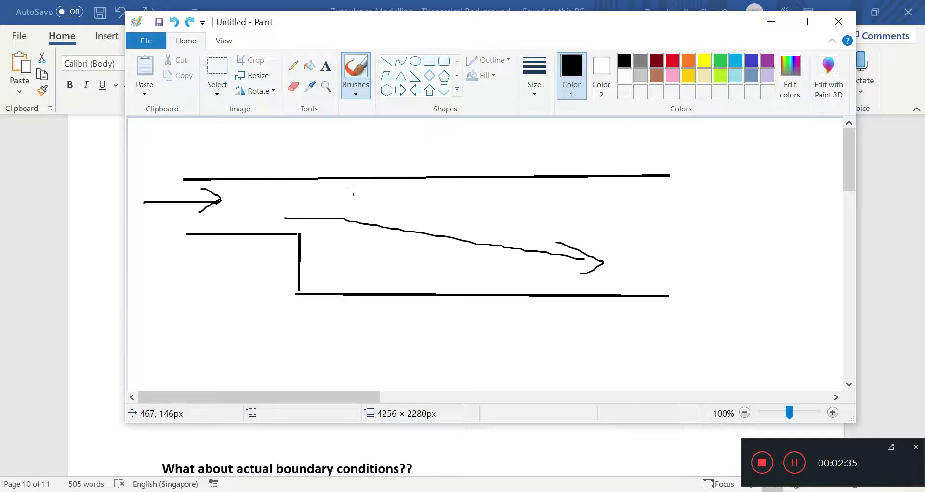
mouse_move(379, 140)
mouse_down()
mouse_move(390, 142)
mouse_move(374, 139)
mouse_up()
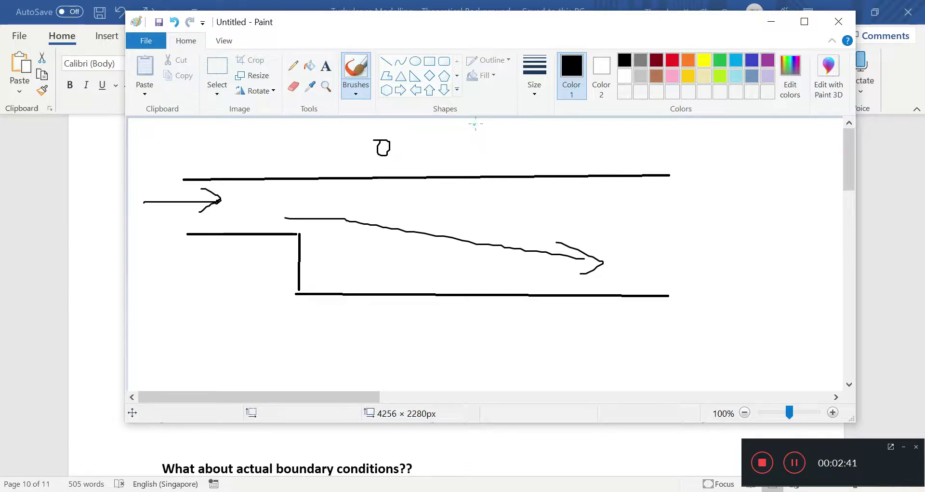
mouse_move(474, 124)
mouse_down()
mouse_move(483, 133)
mouse_move(470, 133)
mouse_move(472, 162)
mouse_move(482, 166)
mouse_up()
mouse_move(487, 123)
mouse_down()
mouse_move(487, 173)
mouse_move(472, 131)
mouse_move(485, 128)
mouse_up()
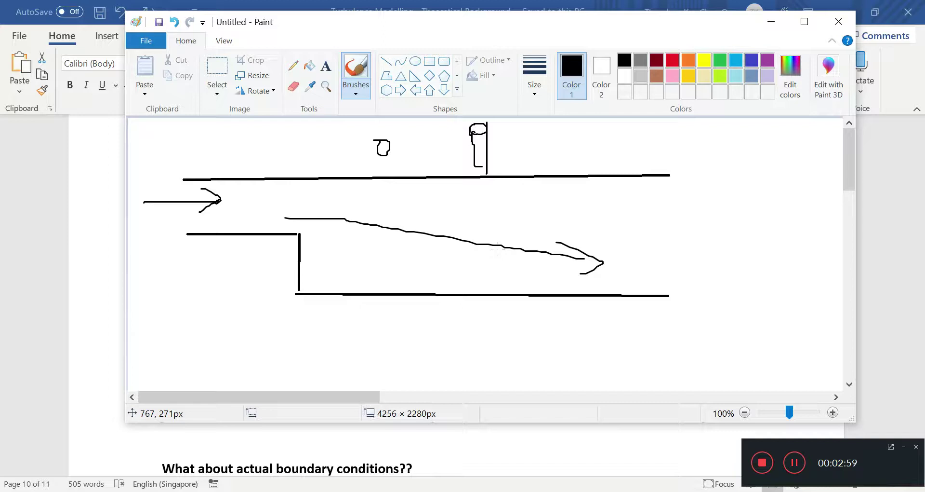
Return to the Word notes and deselect the 3.5.3 Comments excerpt picture
click(324, 482)
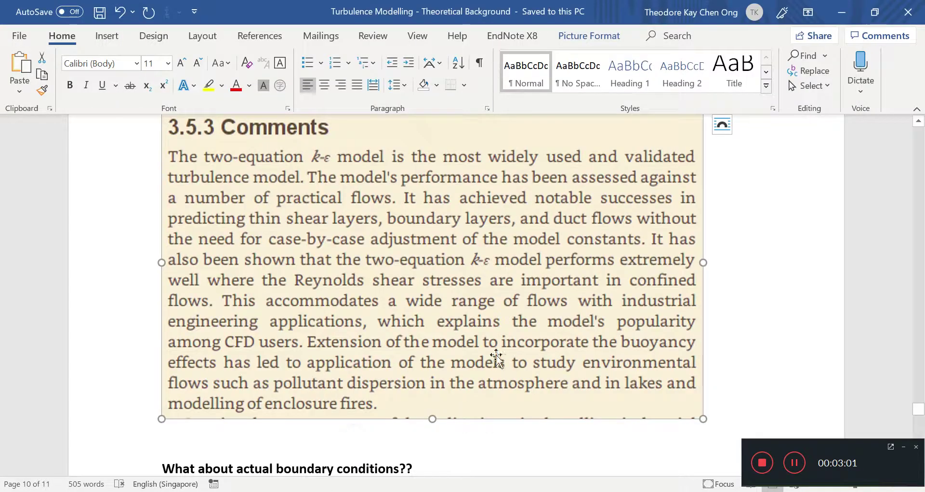
click(721, 319)
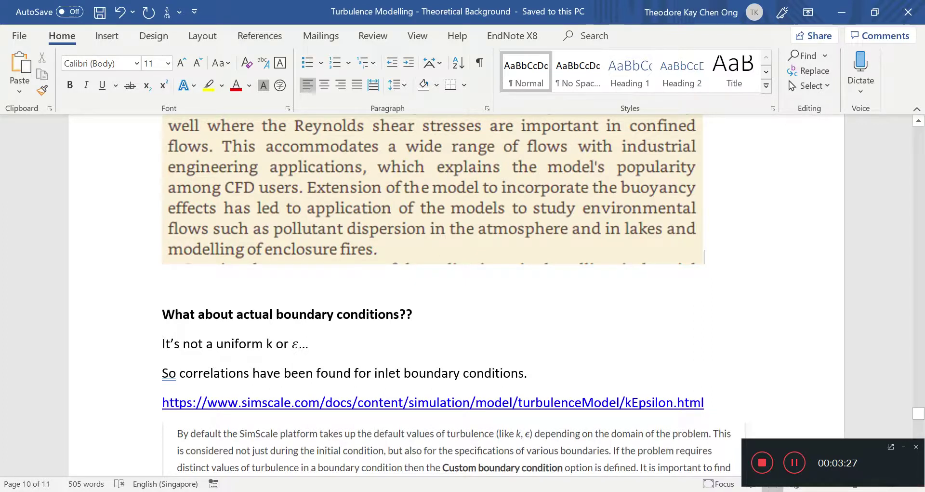
Scroll back up to the ε transport equation and the empty line below it
scroll(455, 290, up, 15)
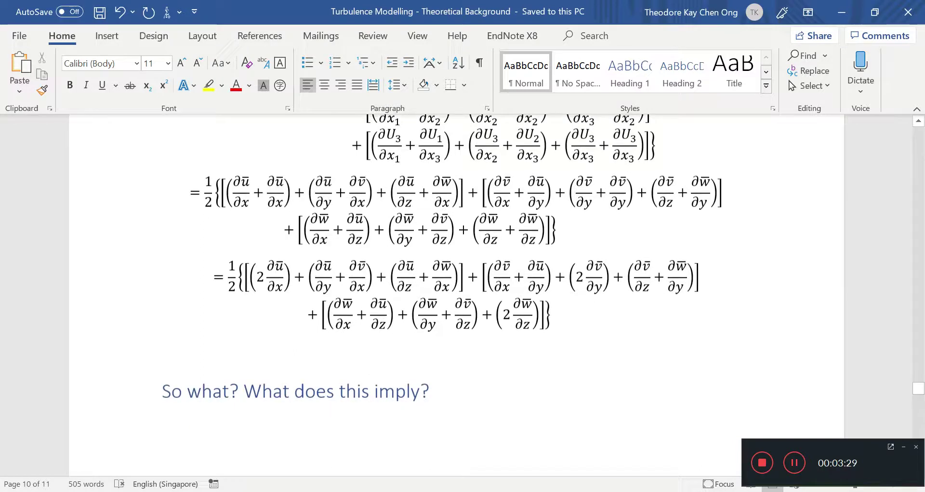
scroll(455, 289, up, 8)
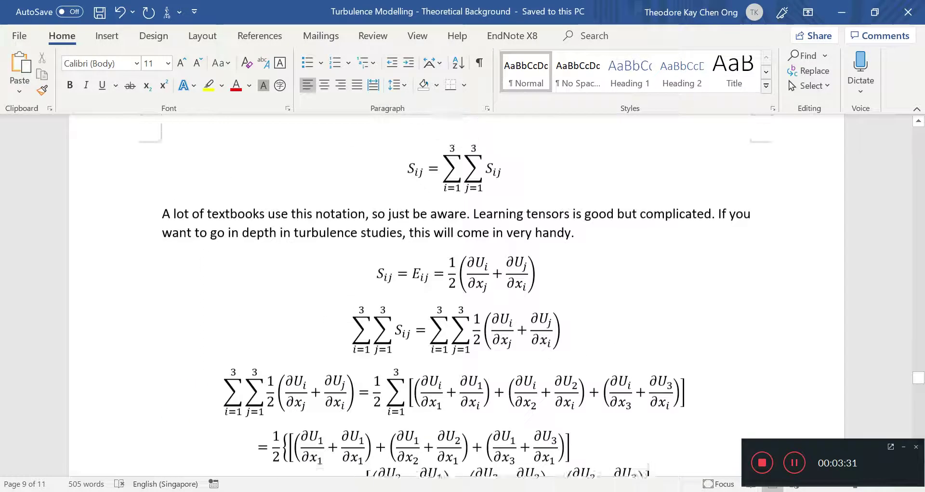
scroll(626, 304, up, 5)
scroll(626, 303, up, 8)
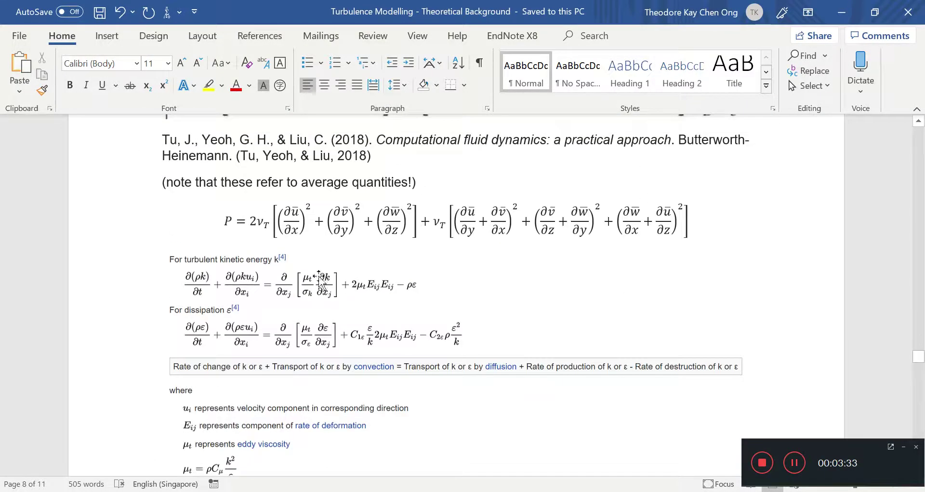
scroll(320, 278, up, 6)
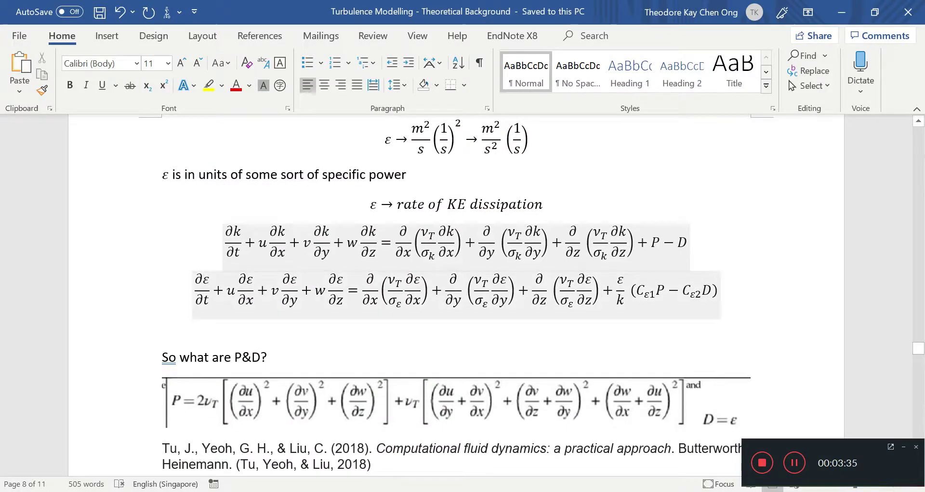
click(351, 294)
click(373, 335)
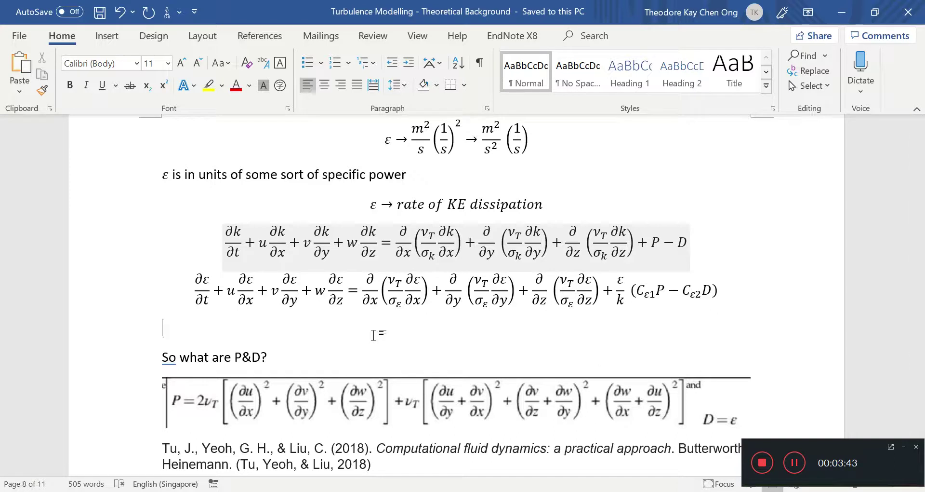
Move down to the 'What about actual boundary conditions??' section and its pasted SimScale excerpt
scroll(432, 323, down, 20)
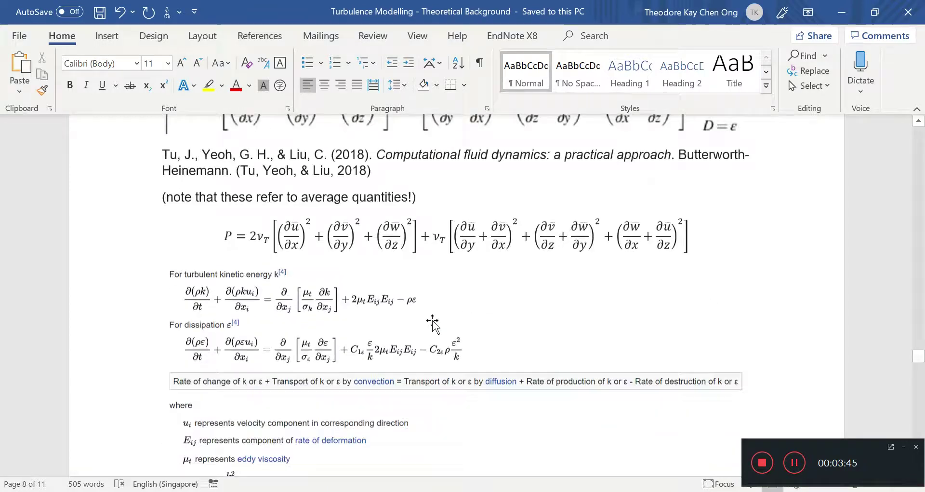
scroll(457, 295, down, 20)
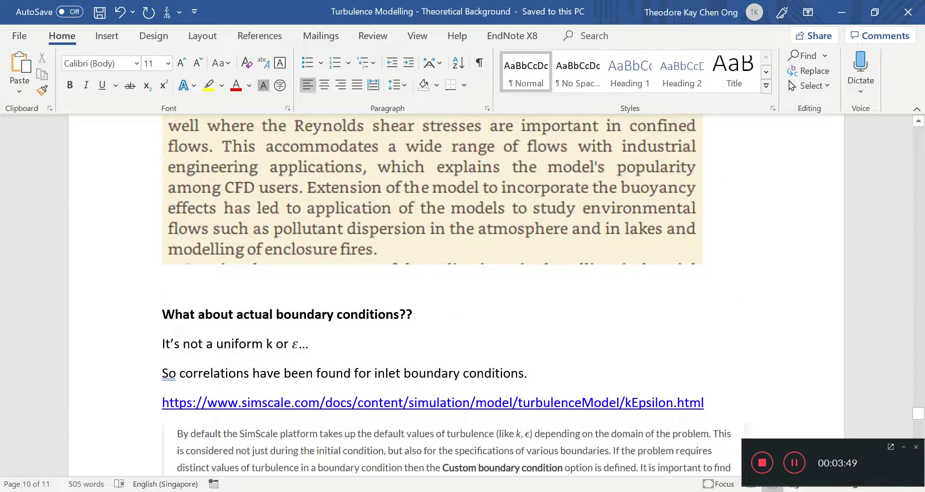
drag(471, 322, 525, 378)
click(593, 365)
scroll(568, 281, down, 3)
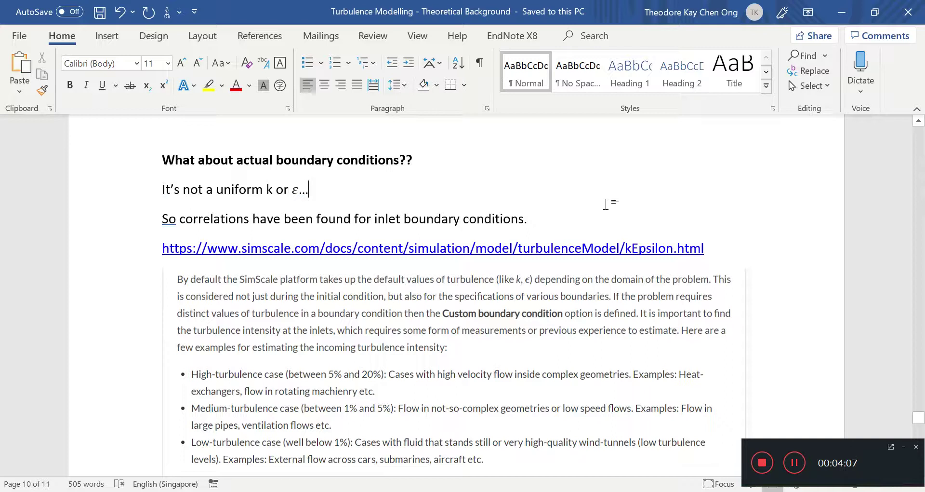
Inspect the SimScale excerpt picture and the line about non-uniform k or ε
click(420, 294)
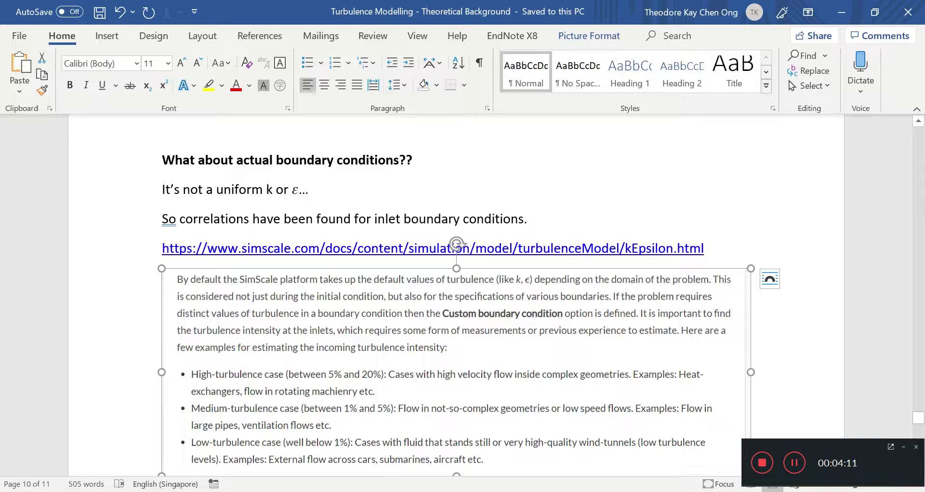
scroll(665, 238, down, 5)
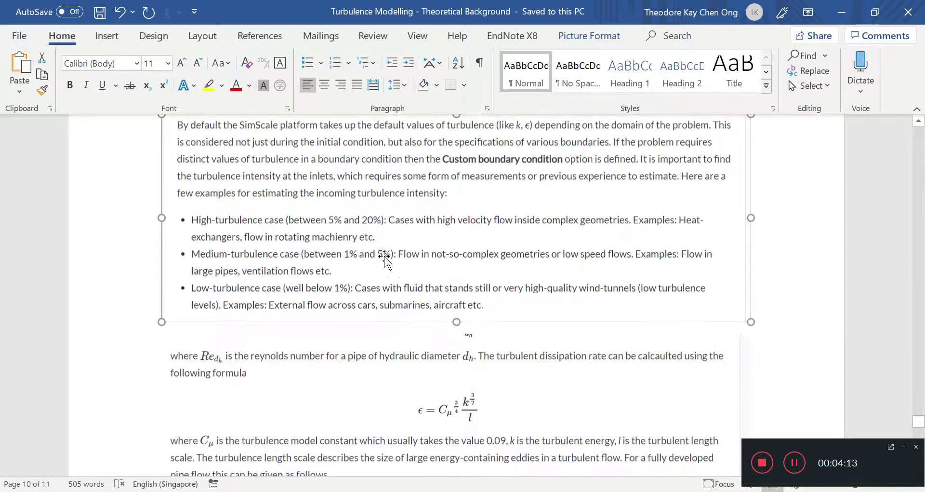
scroll(408, 264, up, 3)
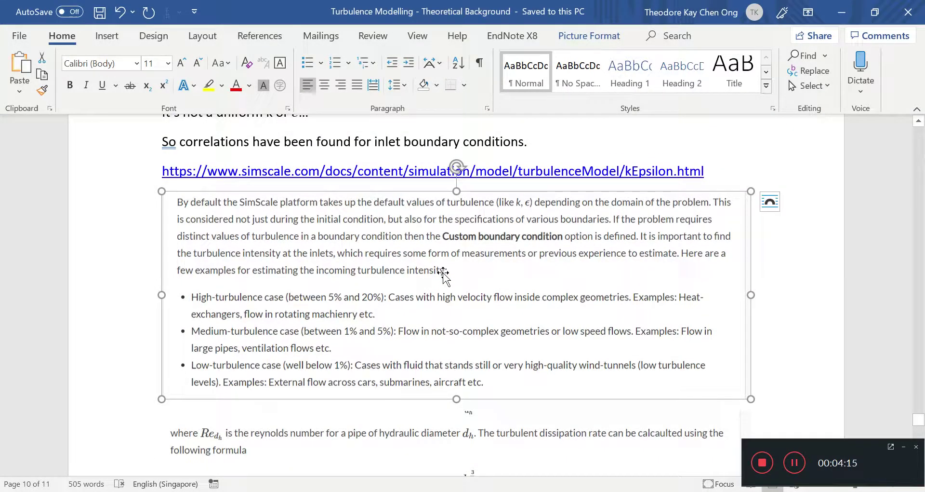
scroll(442, 272, up, 3)
triple_click(232, 268)
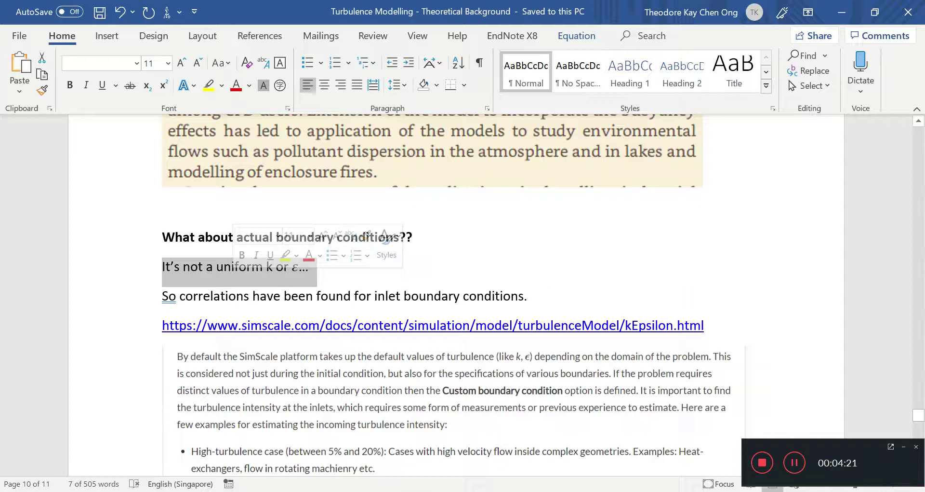
click(491, 291)
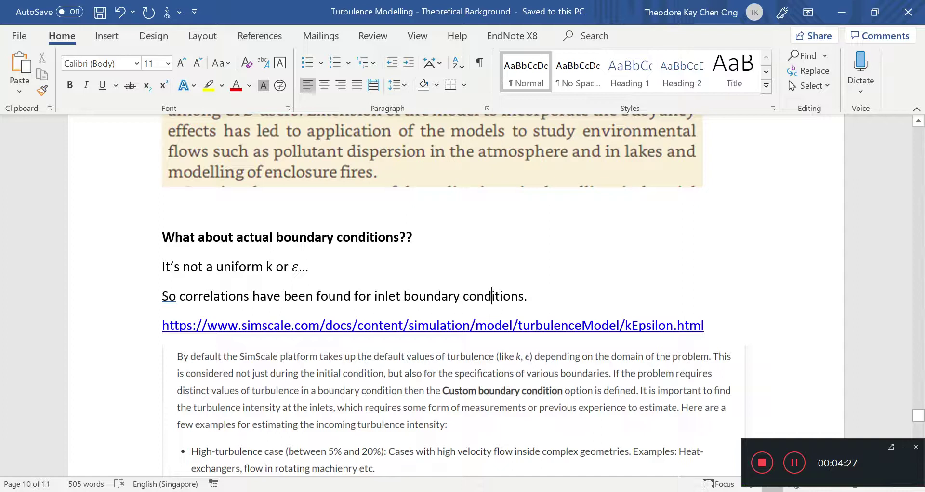
Make 'inlet boundary conditions' bold in the correlations sentence and save the notes
triple_click(463, 295)
click(462, 295)
drag(375, 296, 527, 296)
key(ctrl+b)
click(687, 284)
key(ctrl+s)
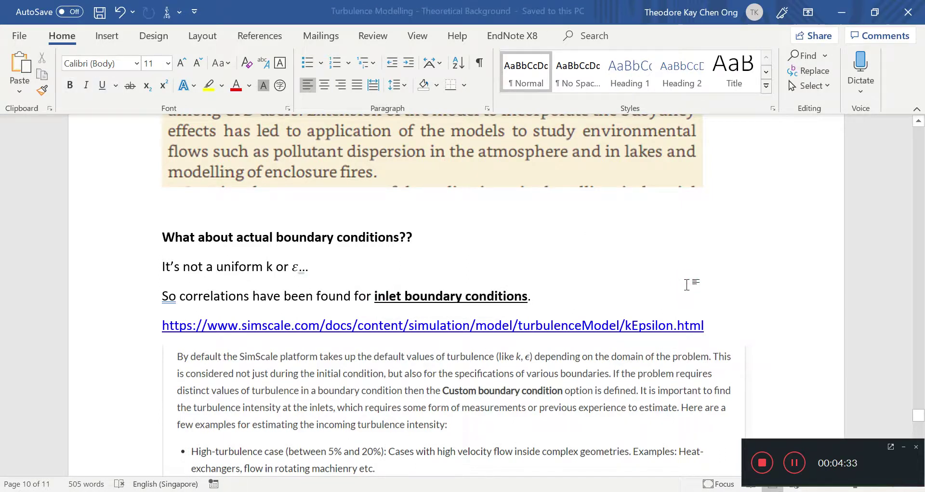
Inspect the SimScale link line and the excerpt with the dissipation-rate formula and l = 0.07dₕ
scroll(687, 284, down, 3)
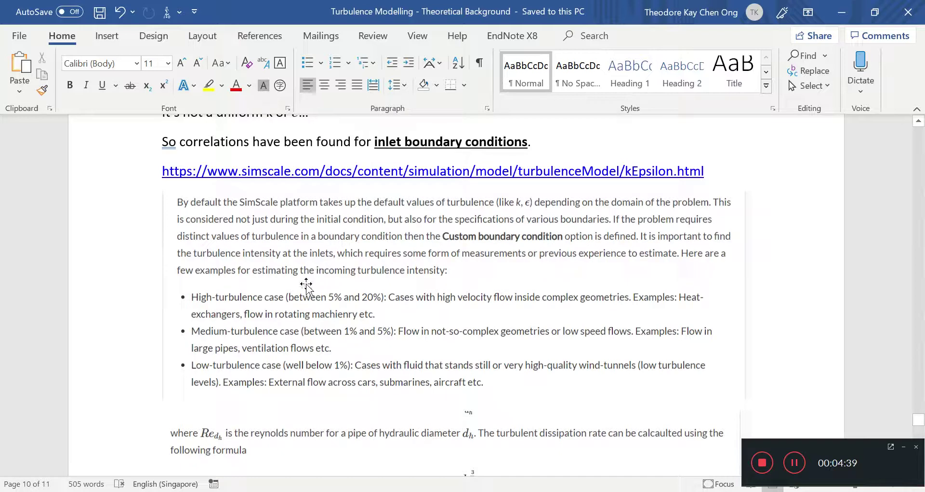
click(268, 296)
triple_click(254, 174)
click(359, 290)
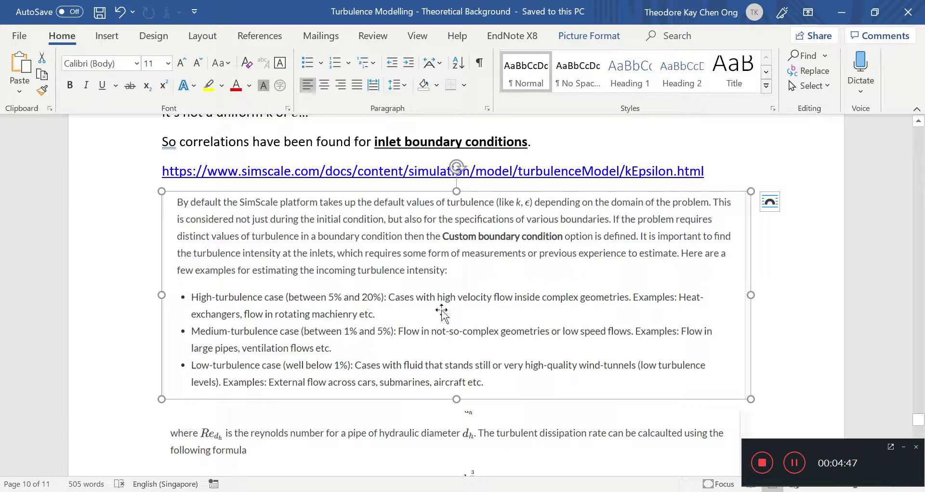
scroll(422, 328, down, 5)
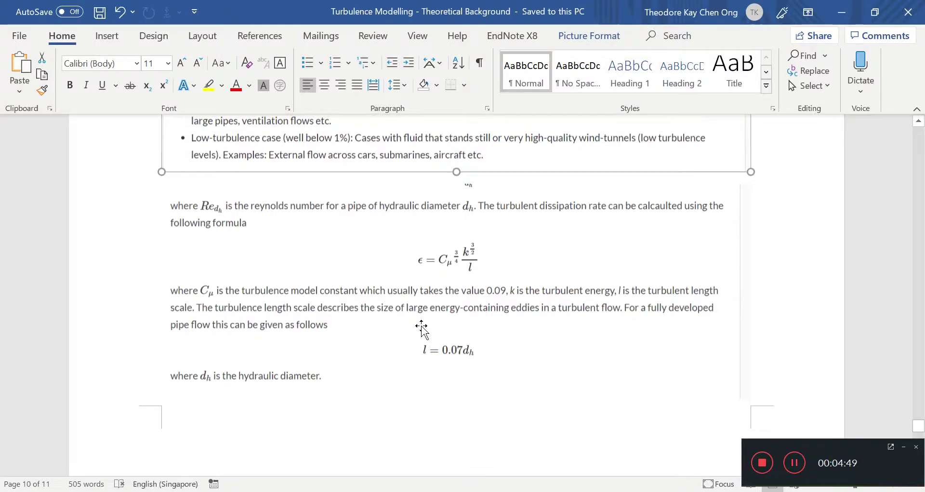
scroll(422, 326, up, 10)
scroll(427, 326, up, 15)
scroll(428, 326, down, 20)
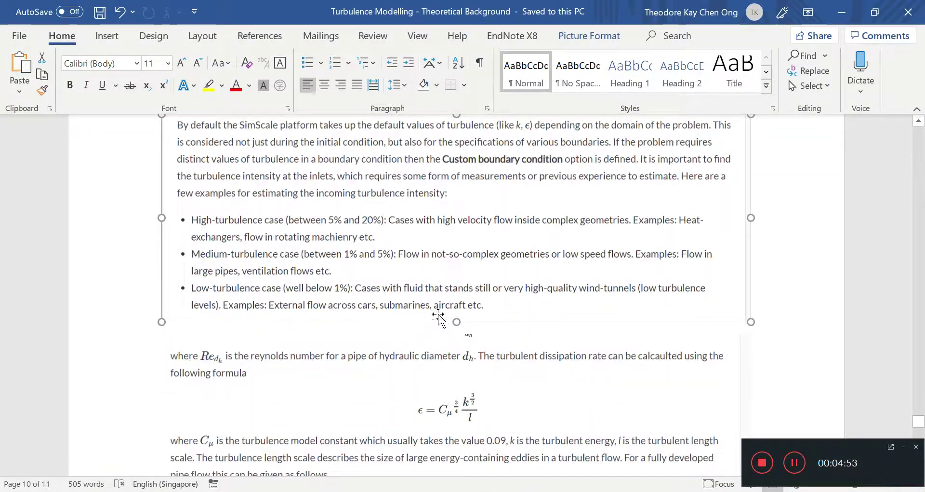
Switch to the SimScale k-epsilon page and examine the k = 3/2(UI)² formula
key(alt+Tab)
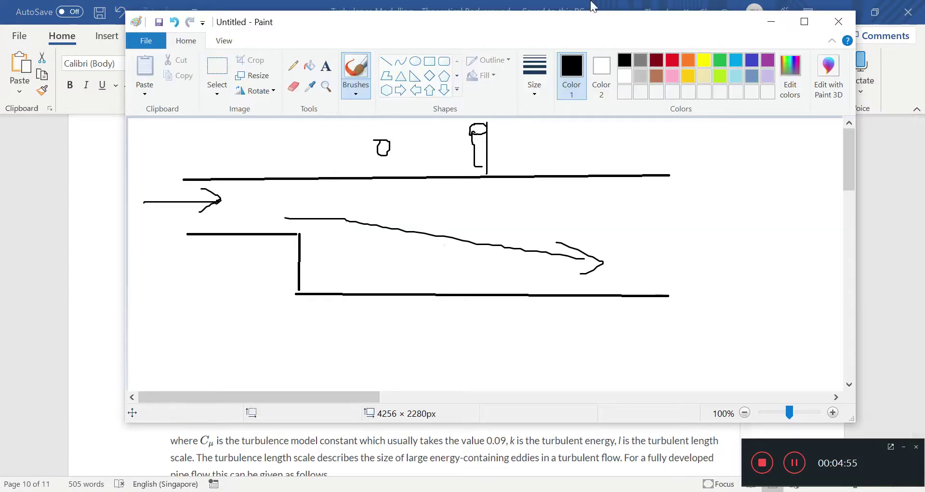
key(alt+Tab)
key(alt+Tab)
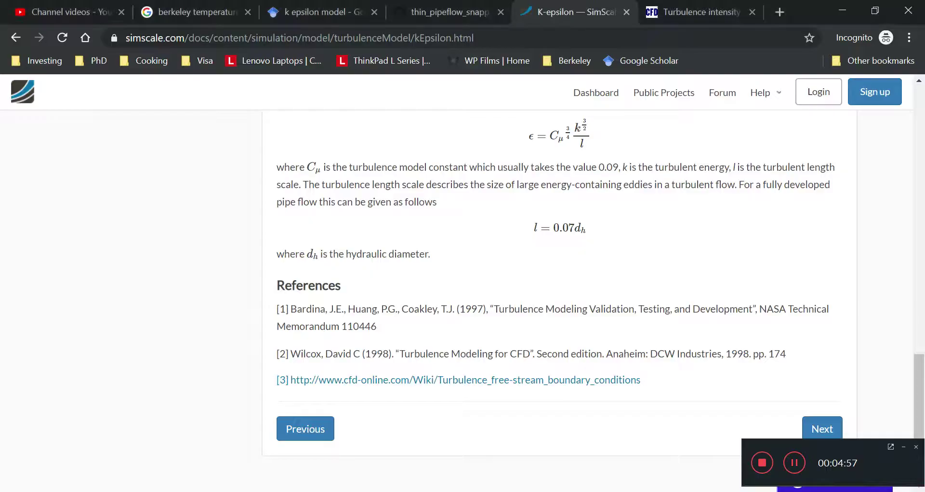
scroll(599, 234, up, 15)
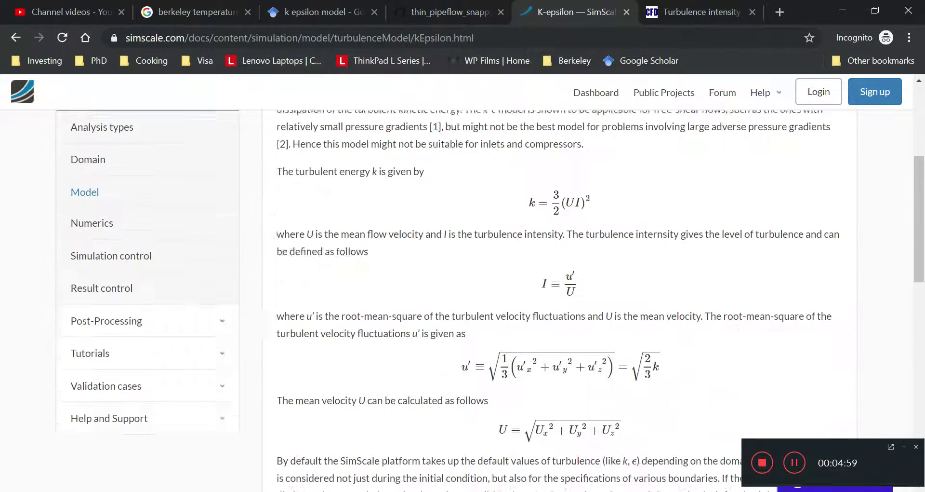
drag(498, 260, 623, 265)
click(624, 264)
drag(527, 281, 549, 275)
click(560, 274)
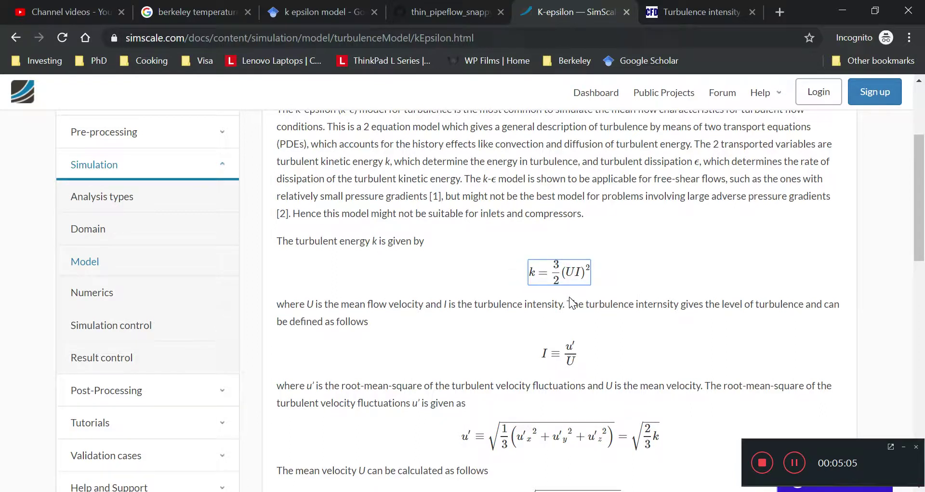
double_click(569, 273)
click(589, 312)
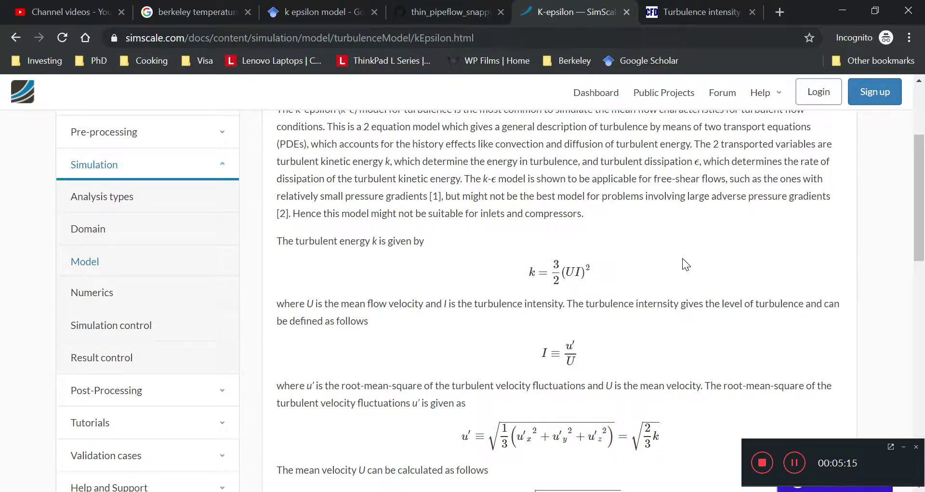
Examine the mean velocity U formula and its introducing line, then the k formula again
scroll(683, 259, up, 3)
scroll(683, 258, down, 5)
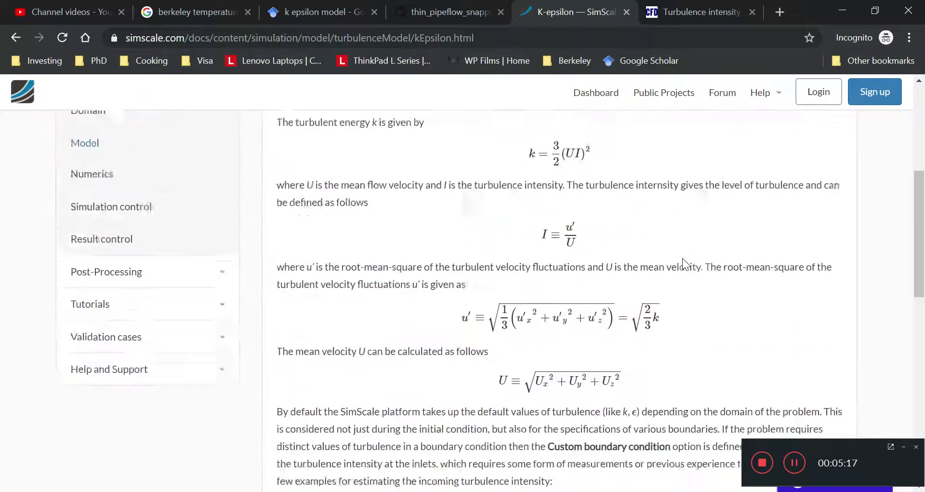
scroll(683, 259, up, 1)
double_click(570, 191)
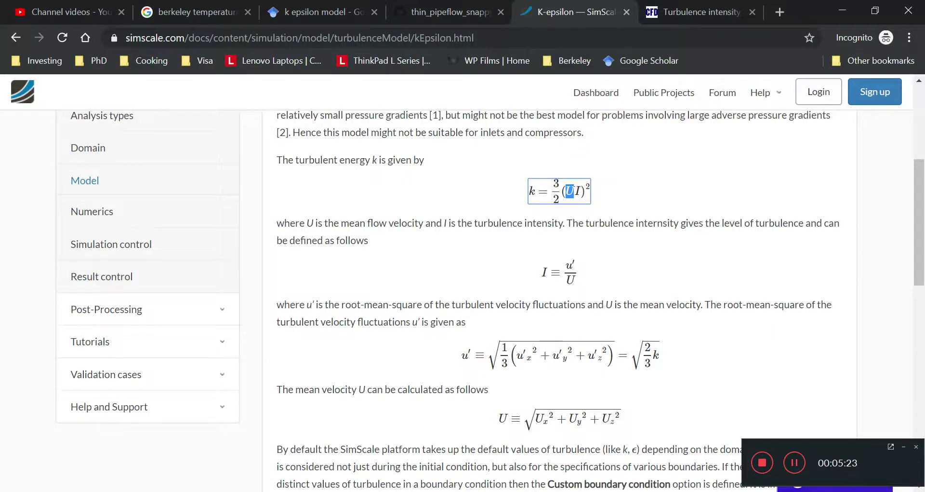
scroll(513, 296, down, 2)
drag(515, 297, 645, 297)
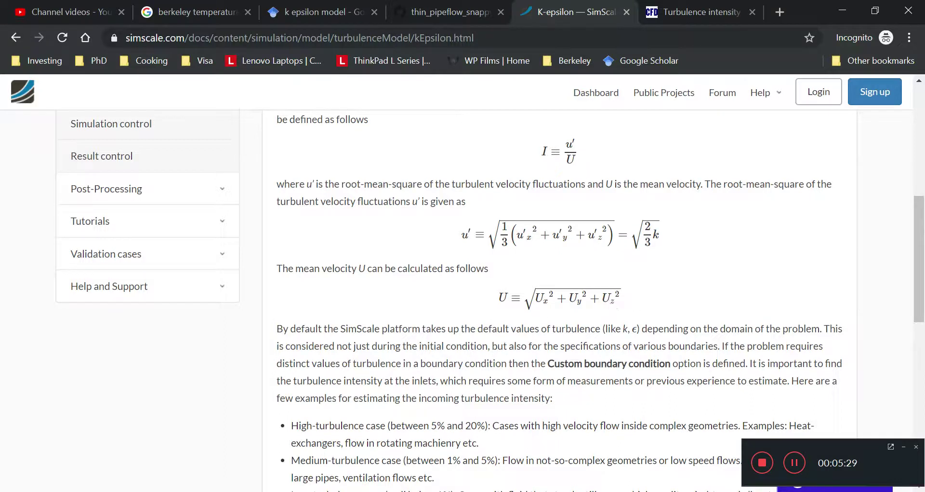
click(592, 303)
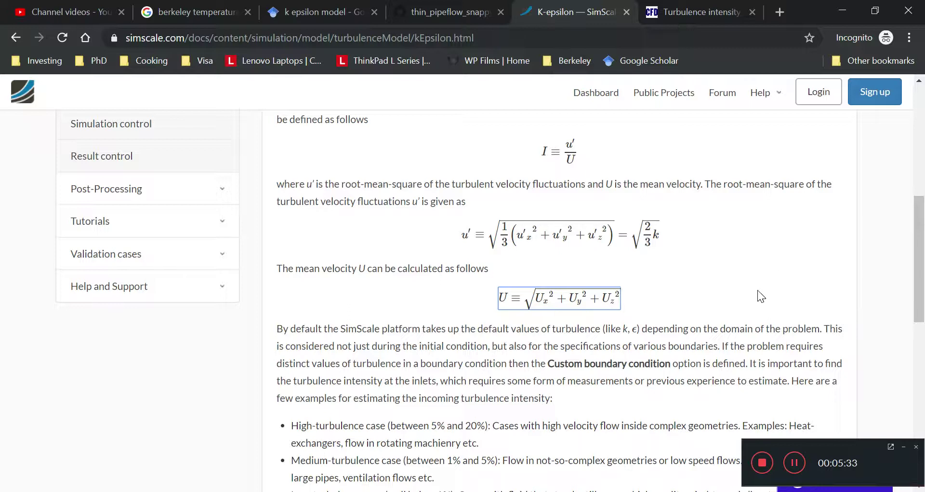
drag(496, 302, 648, 287)
click(648, 289)
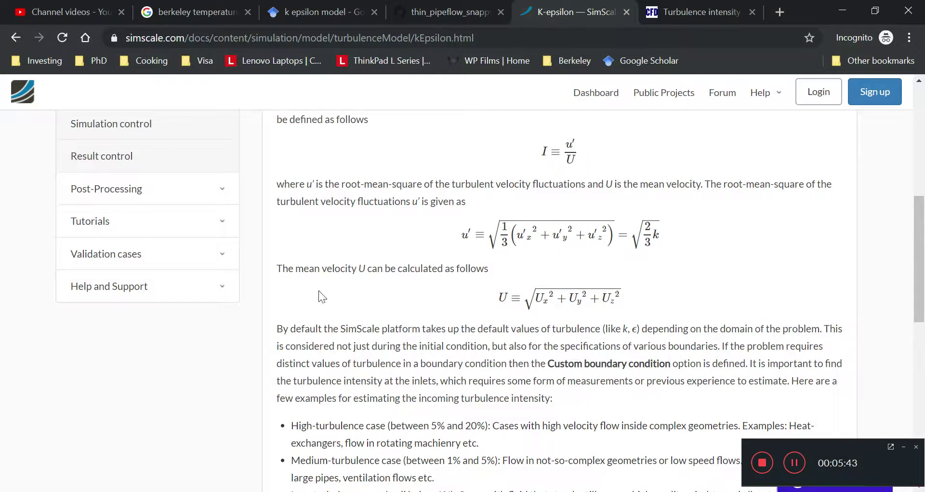
triple_click(360, 268)
scroll(389, 319, up, 2)
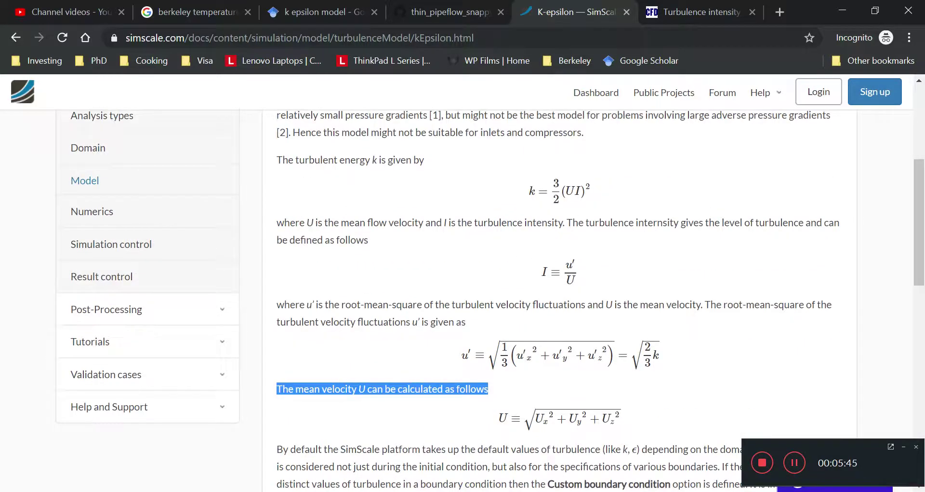
mouse_move(626, 210)
mouse_down()
mouse_move(615, 212)
mouse_move(625, 210)
mouse_up()
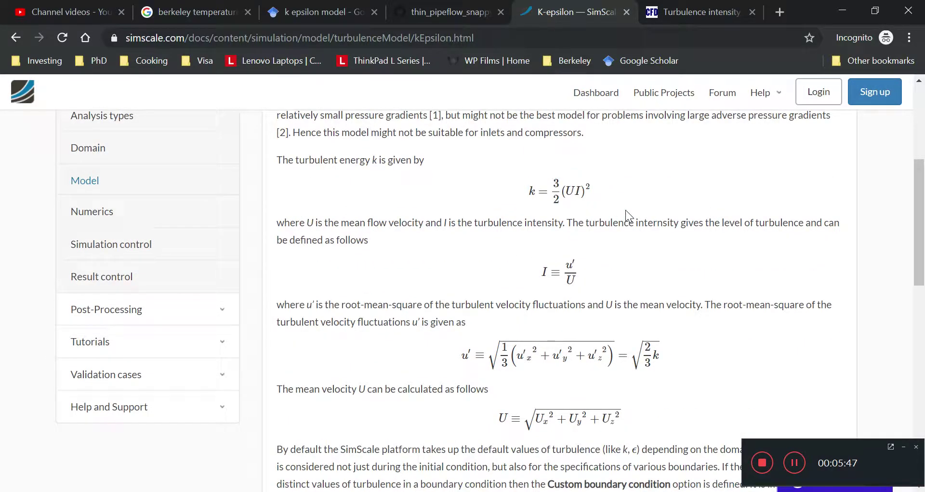
Pick out the high 5–20%, medium 1–5% and low below-1% turbulence-intensity cases
click(580, 205)
scroll(586, 290, down, 1)
scroll(586, 290, down, 7)
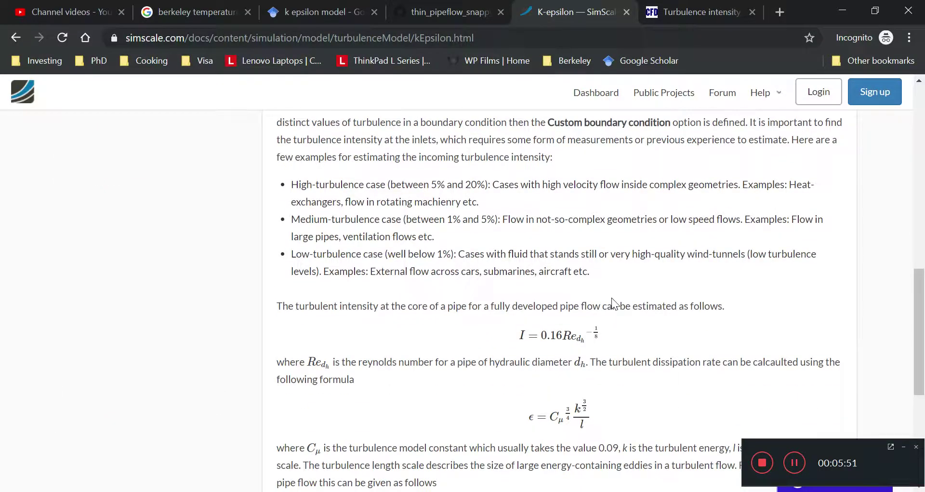
drag(617, 273, 298, 184)
click(298, 184)
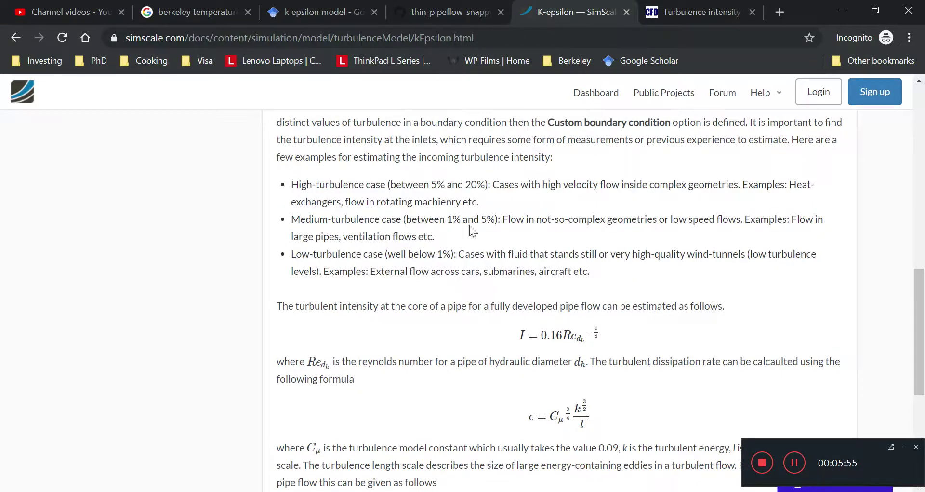
drag(509, 220, 342, 236)
triple_click(344, 237)
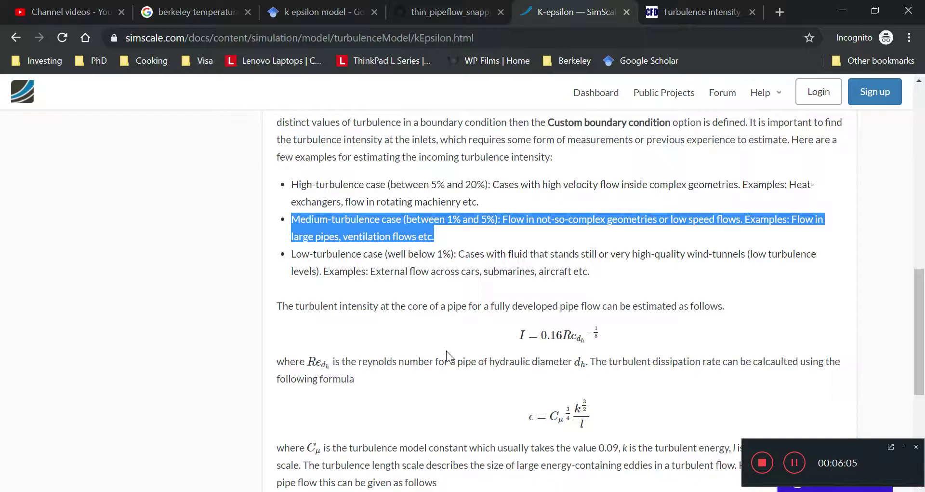
triple_click(629, 268)
shift+click(624, 206)
click(624, 206)
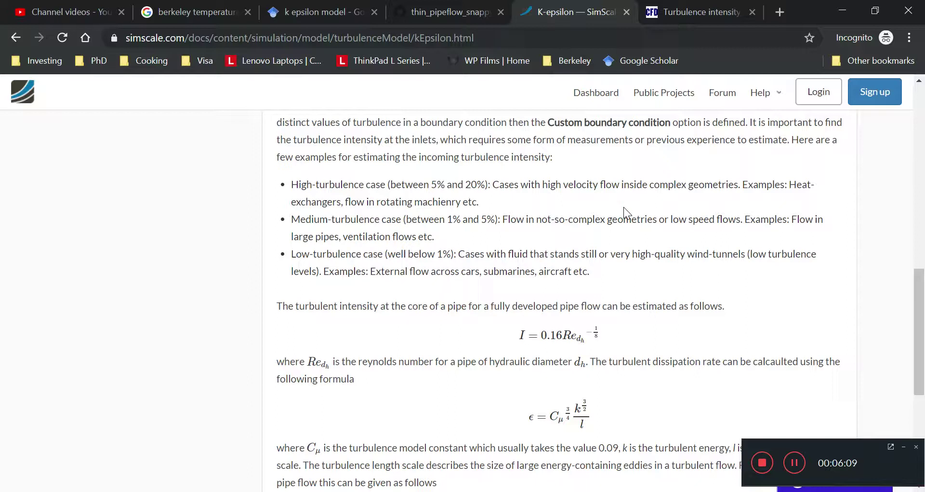
Open the CFD Online Turbulence intensity page and highlight the pipe-flow formula I = 0.16Re^(-1/8)
click(699, 12)
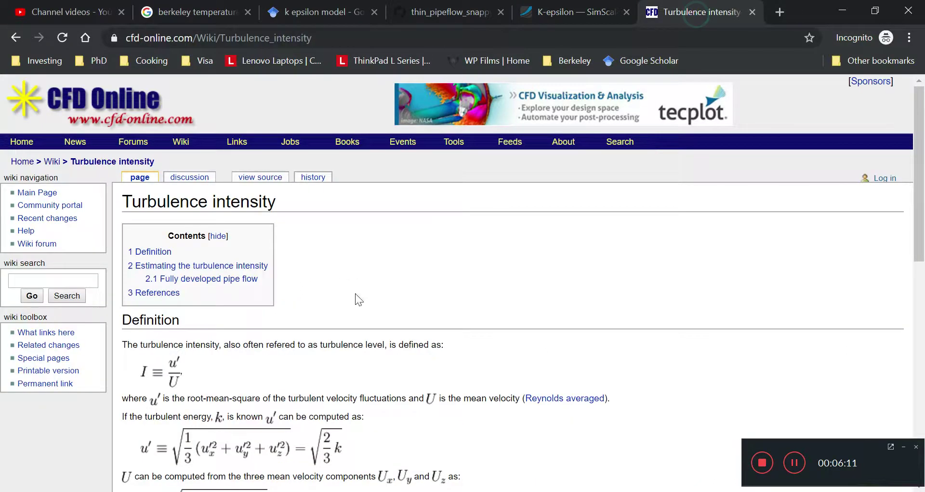
scroll(356, 307, down, 5)
scroll(414, 314, up, 5)
scroll(414, 314, down, 11)
scroll(414, 315, up, 3)
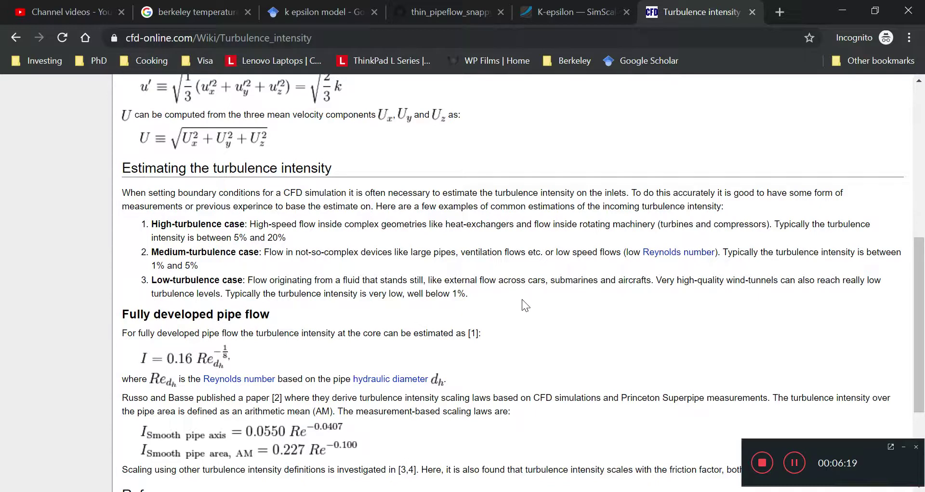
click(262, 362)
drag(244, 369, 123, 369)
click(129, 371)
Trace the pipe-flow estimate's citation to the ANSYS Fluent reference [1]
scroll(331, 357, down, 4)
click(330, 356)
drag(461, 170, 483, 173)
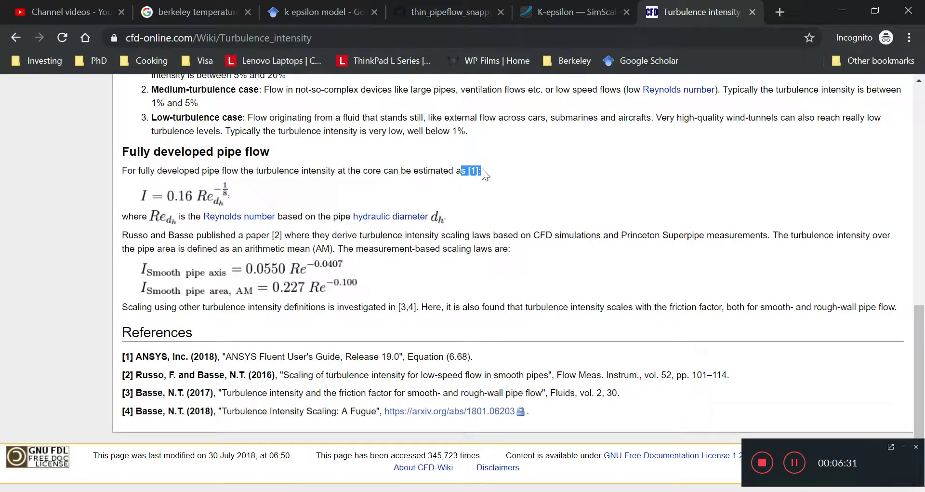
triple_click(318, 357)
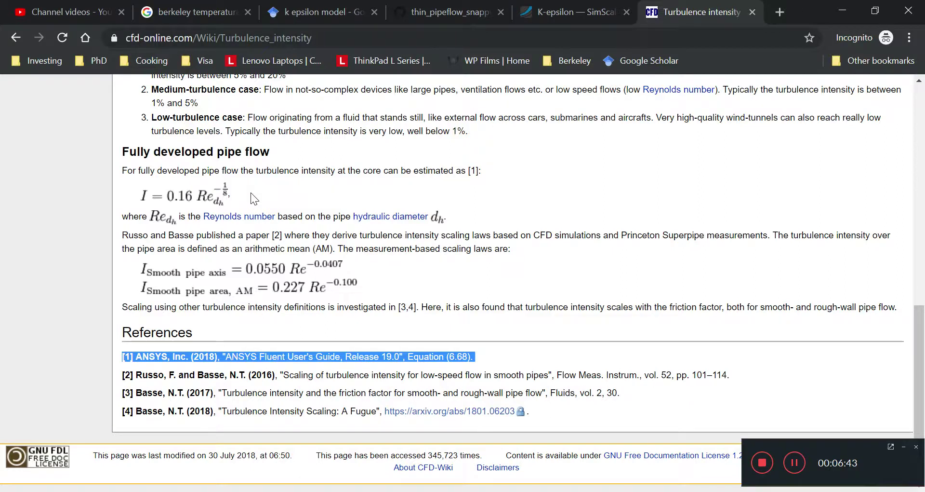
drag(250, 192, 123, 193)
click(123, 193)
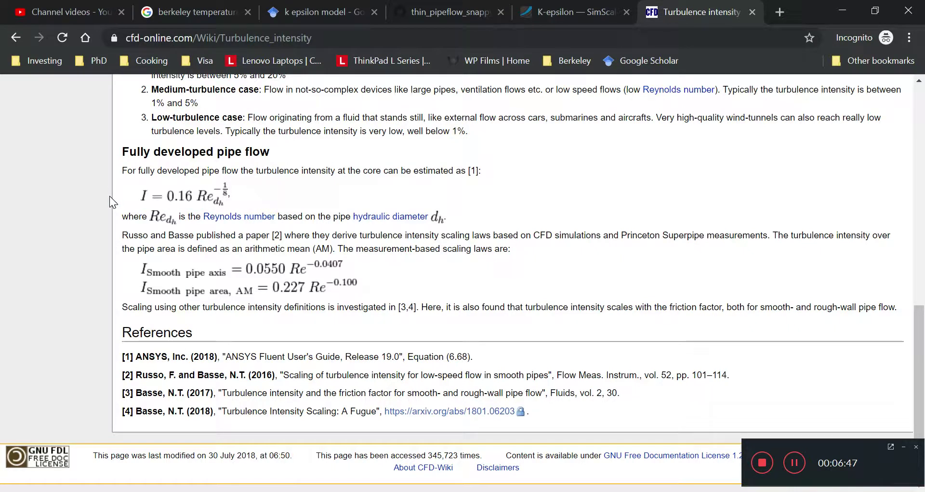
Return to the K-epsilon SimScale tab and read the ε and l = 0.07dₕ formulas
click(536, 8)
scroll(505, 260, down, 3)
scroll(505, 260, up, 3)
click(495, 332)
drag(524, 335, 622, 325)
click(623, 326)
scroll(623, 326, up, 5)
drag(624, 288, 490, 296)
click(488, 297)
scroll(488, 299, up, 3)
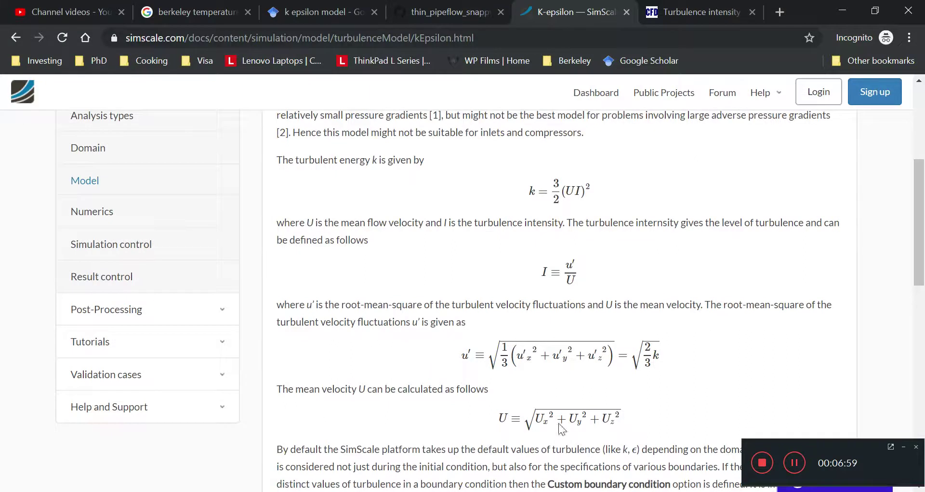
Highlight the mean velocity U formula, k = 3/2(UI)² and the explanation of U and I
drag(622, 416, 523, 420)
click(630, 413)
mouse_move(602, 197)
mouse_down()
mouse_move(529, 191)
mouse_move(586, 191)
mouse_up()
click(530, 192)
click(635, 209)
drag(635, 209, 635, 248)
click(635, 247)
scroll(635, 251, up, 4)
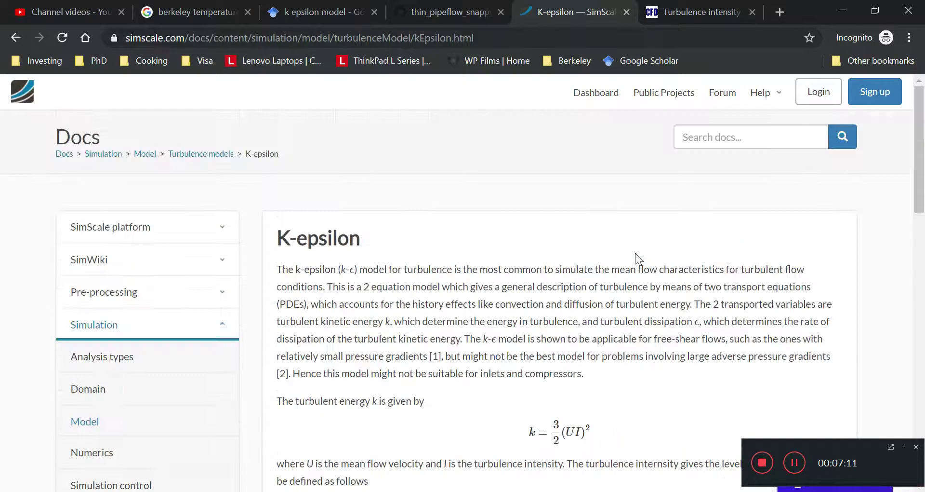
scroll(635, 253, down, 9)
scroll(632, 249, down, 8)
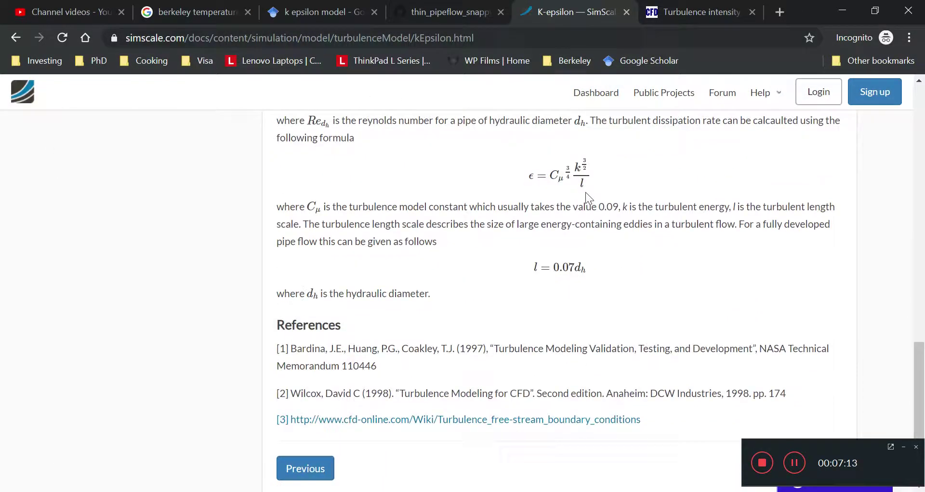
drag(593, 171, 525, 178)
double_click(557, 175)
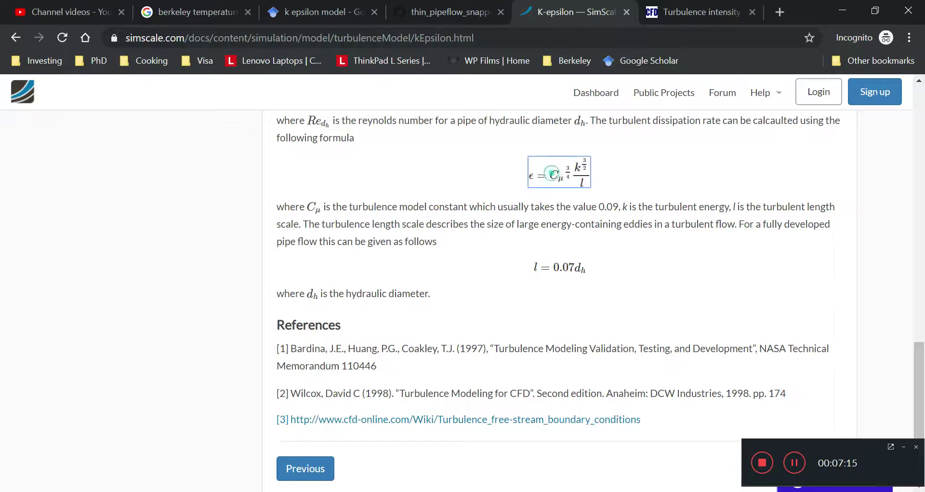
scroll(556, 175, up, 2)
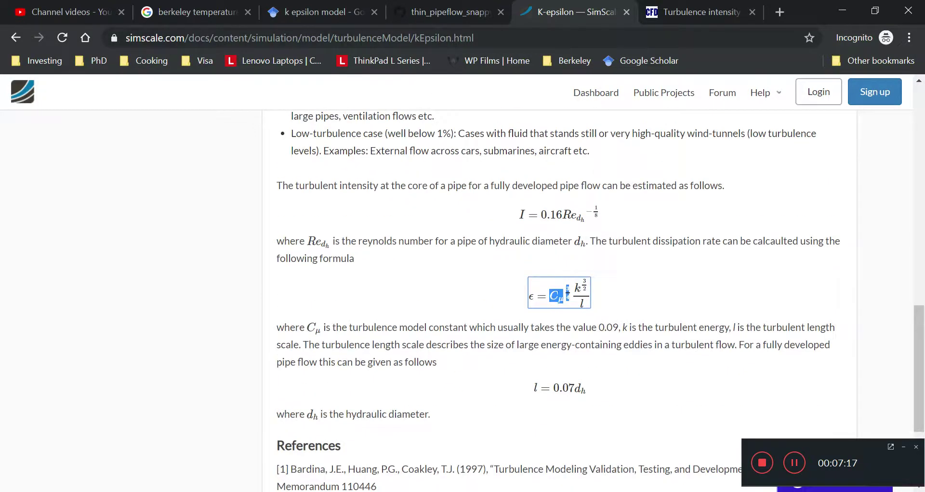
drag(300, 327, 619, 327)
click(700, 279)
scroll(701, 279, up, 7)
scroll(701, 286, up, 4)
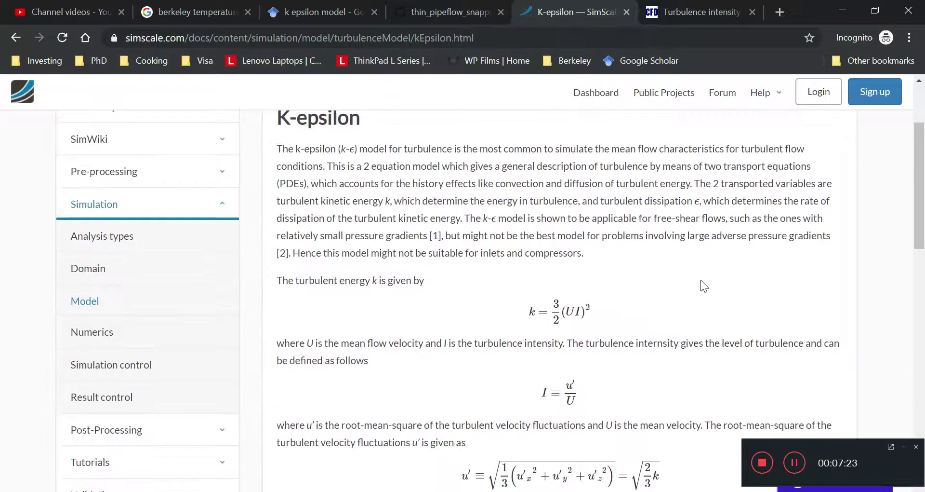
scroll(701, 286, down, 13)
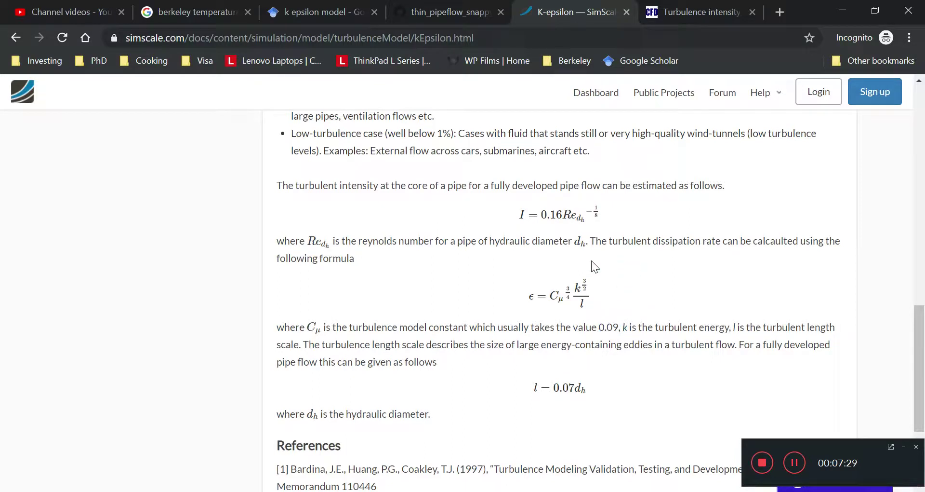
mouse_move(584, 279)
mouse_down()
mouse_move(599, 313)
mouse_move(585, 290)
mouse_up()
click(636, 328)
click(569, 342)
drag(746, 328, 692, 345)
click(707, 373)
mouse_move(606, 388)
mouse_down()
mouse_move(482, 387)
mouse_move(619, 387)
mouse_up()
click(482, 388)
click(619, 387)
triple_click(475, 397)
click(497, 394)
scroll(502, 397, down, 2)
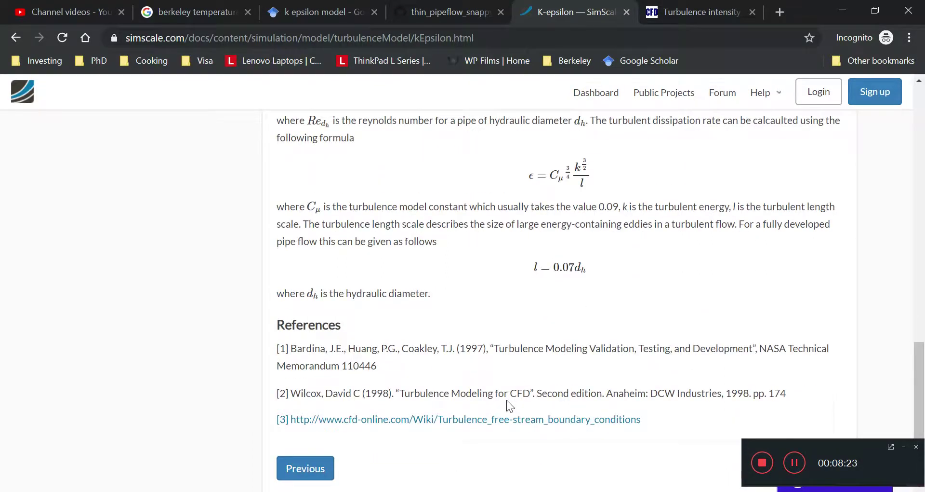
scroll(508, 400, up, 2)
click(531, 293)
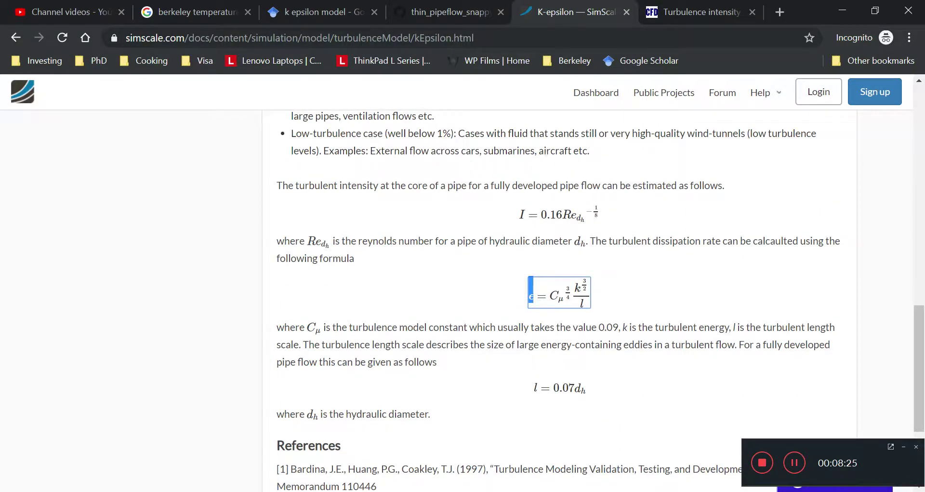
scroll(536, 343, up, 2)
scroll(538, 393, up, 4)
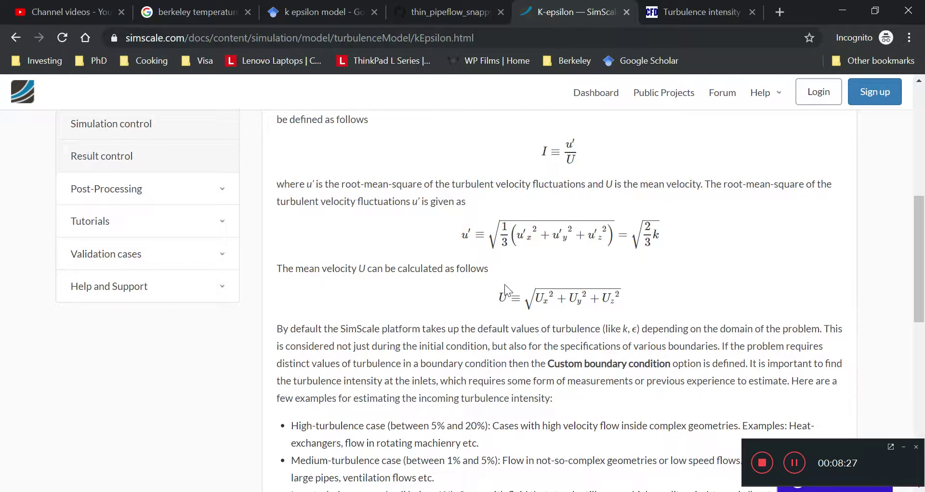
mouse_move(513, 458)
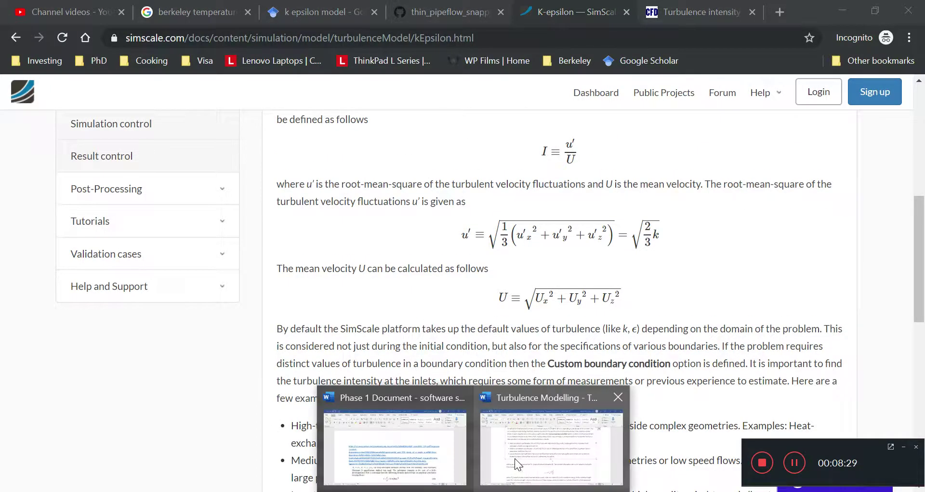
Below the cfd-online link, add the line 'This only applies for pipe flow:' and a 'Find k' heading
click(495, 458)
scroll(513, 410, down, 10)
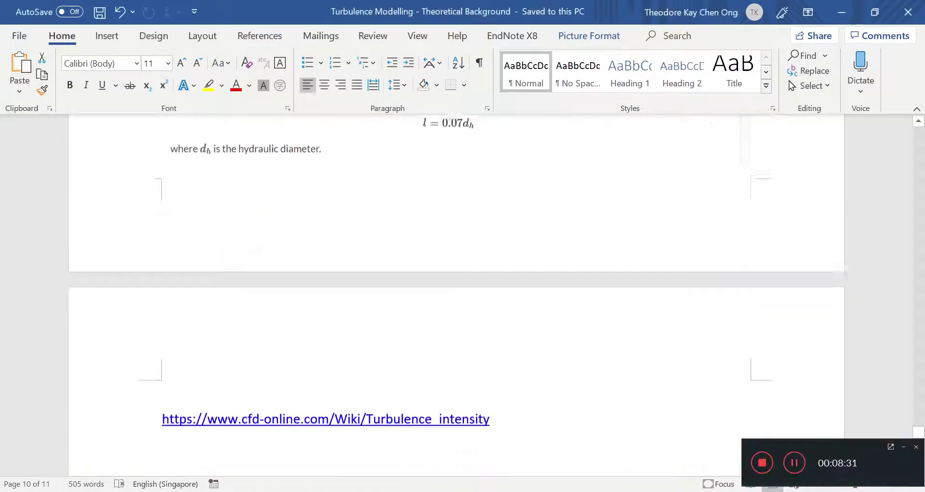
click(543, 257)
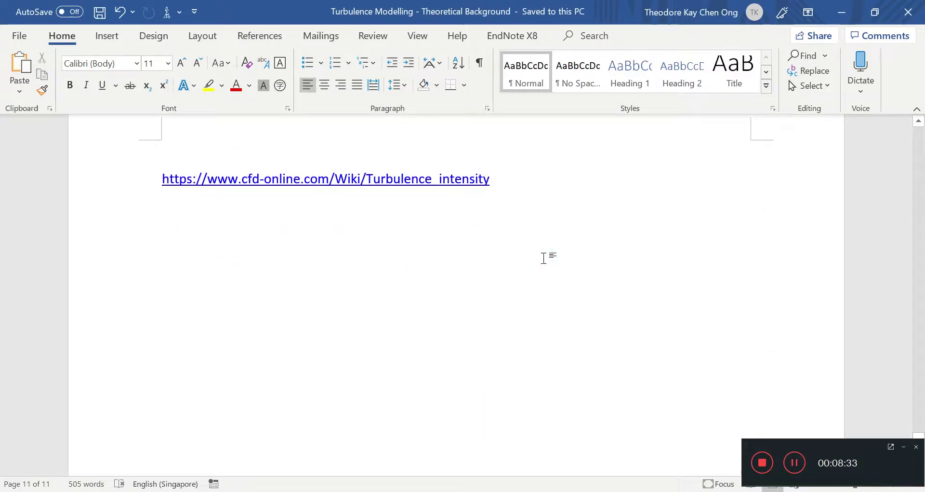
text(This only applies)
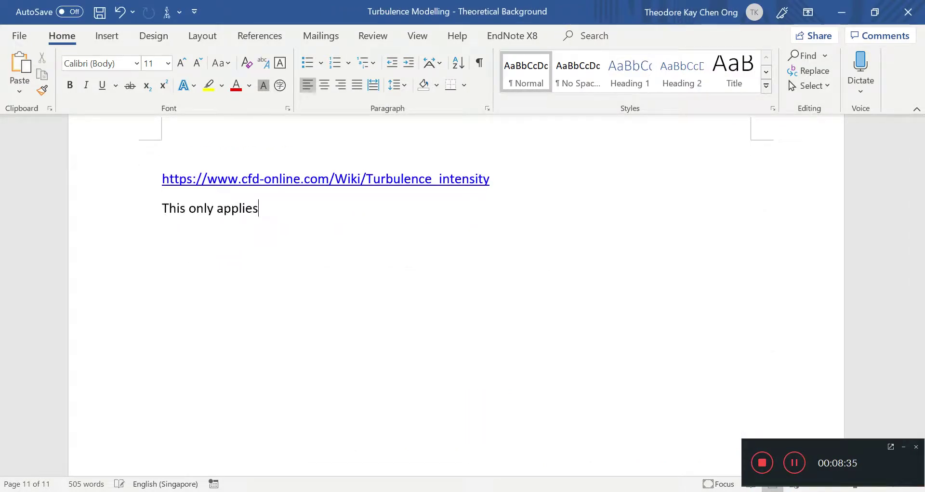
text( for pipe flow:)
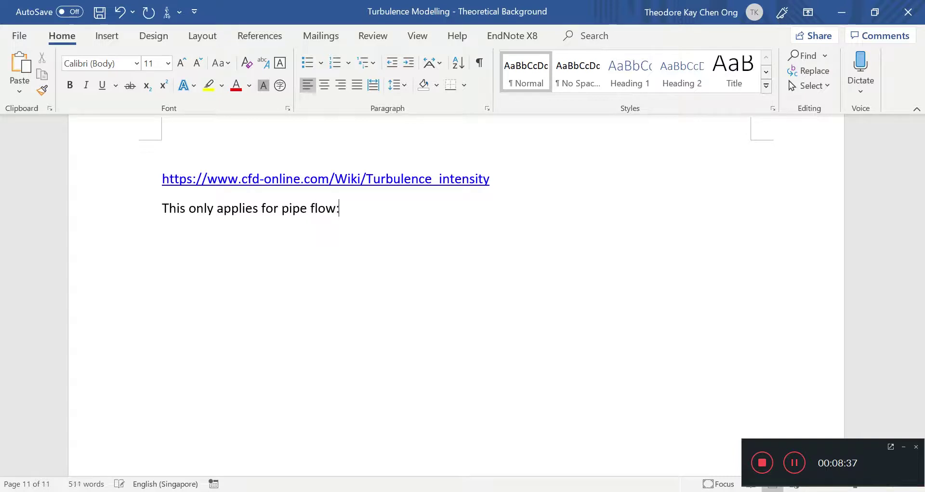
key(Return)
key(ctrl+s)
scroll(543, 260, up, 5)
scroll(544, 260, up, 3)
scroll(543, 260, down, 10)
text(find k)
key(Return)
Insert the equation k = 3/2(IU)², checking it against the SimScale formula
key(alt+equal)
text(k)
key(BackSpace)
text(k=3/2)
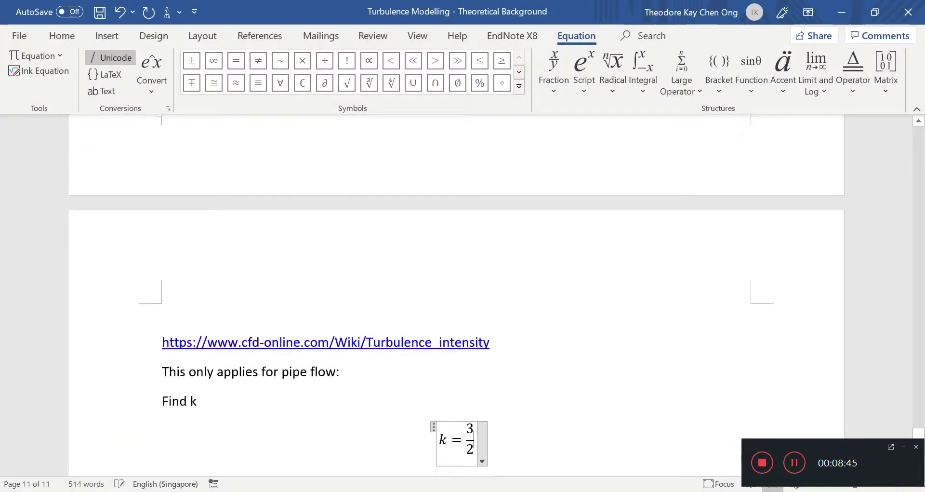
text((IU)^)
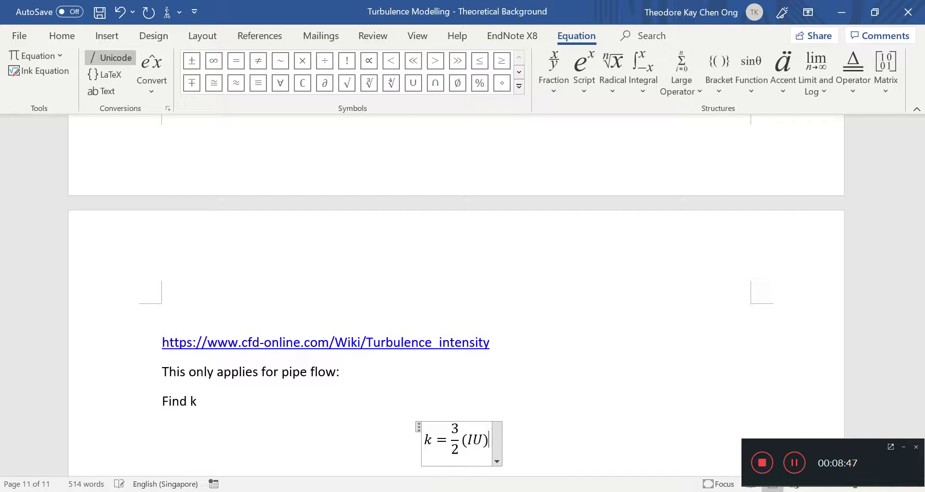
key(alt+Tab)
key(Home)
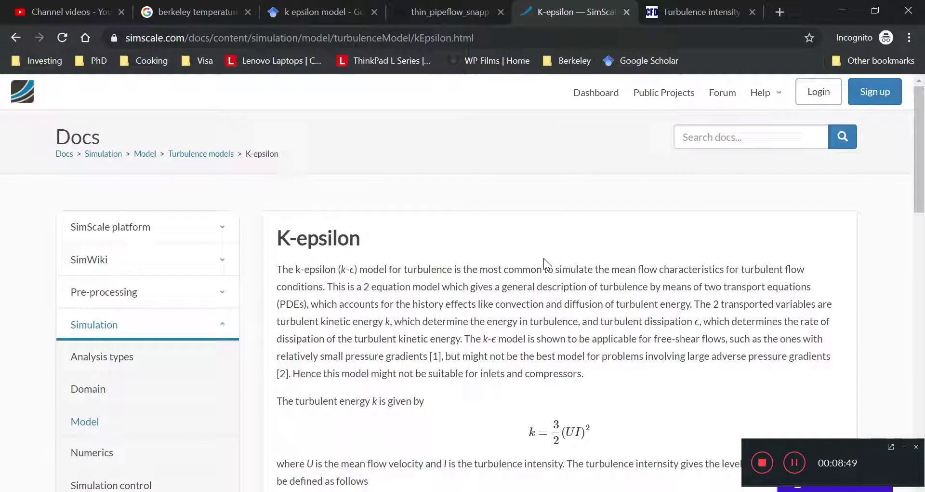
key(alt+Tab)
text(2)
key(Return)
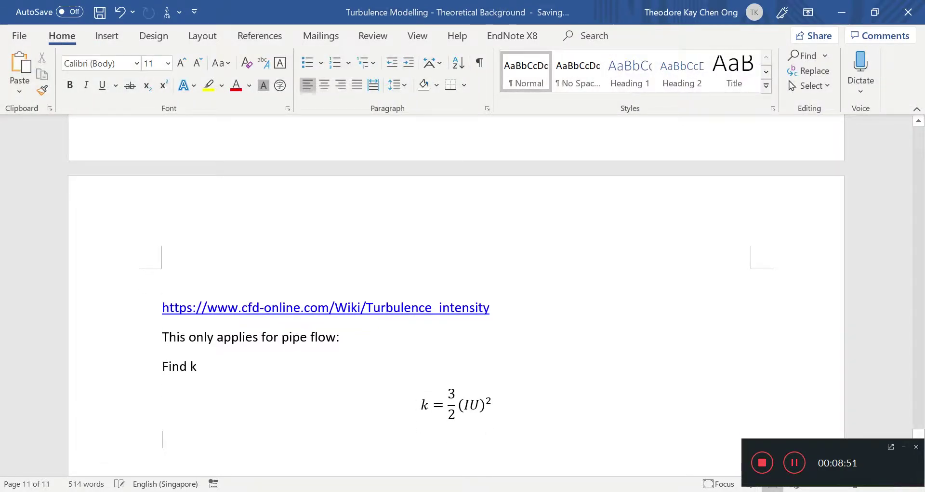
Add an equation stating I~5% for pipeflow, then save
key(alt+equal)
text(I~5% for)
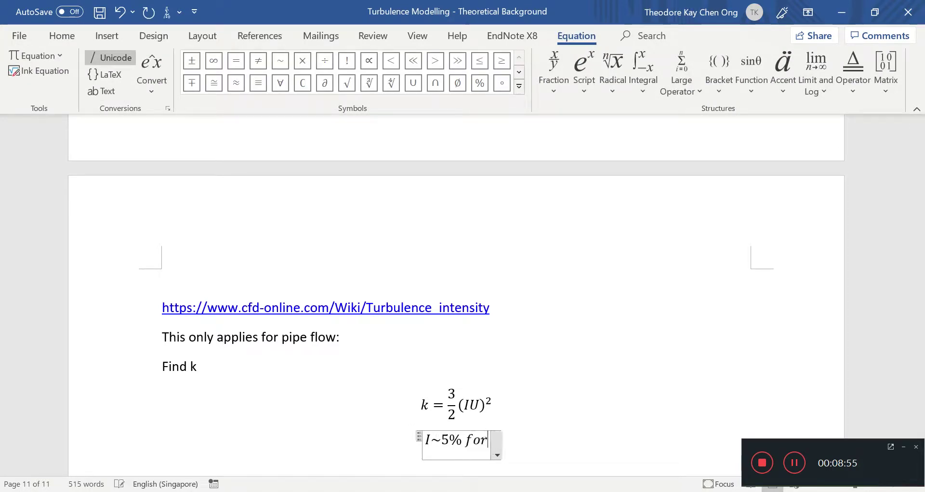
text( pipeflow)
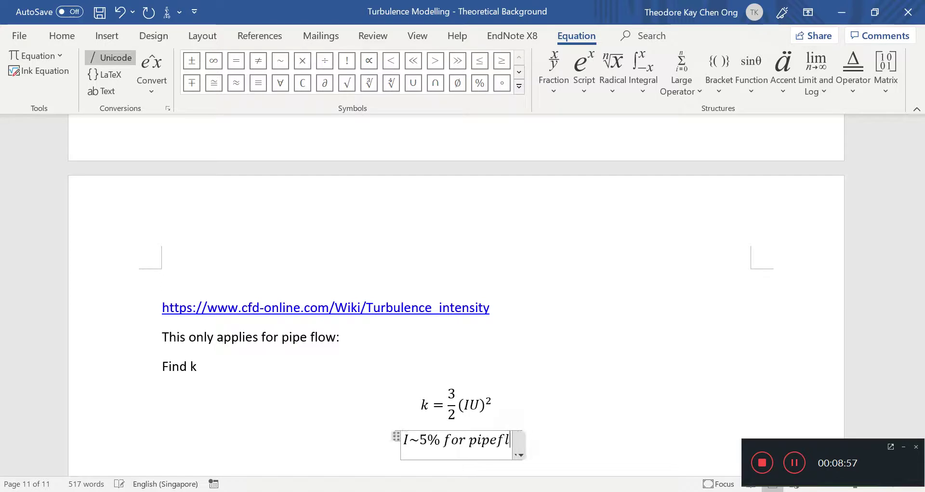
key(Return)
key(ctrl+s)
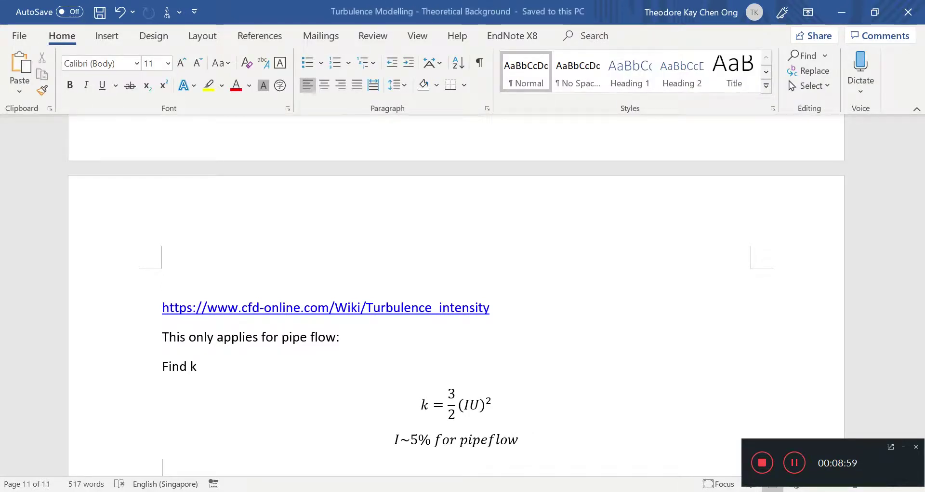
Add the equation U = mean velocity = (flowrate)/area and save the notes
key(alt+equal)
text(U =)
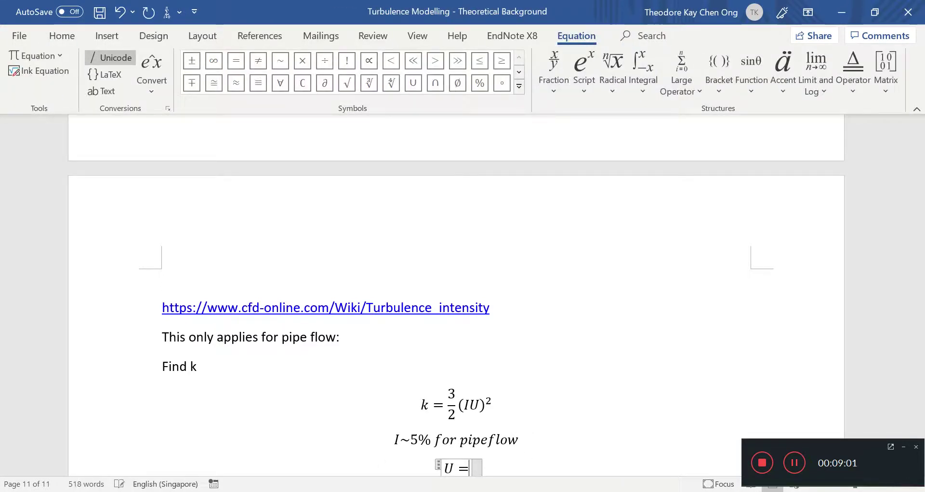
text( mean velocity)
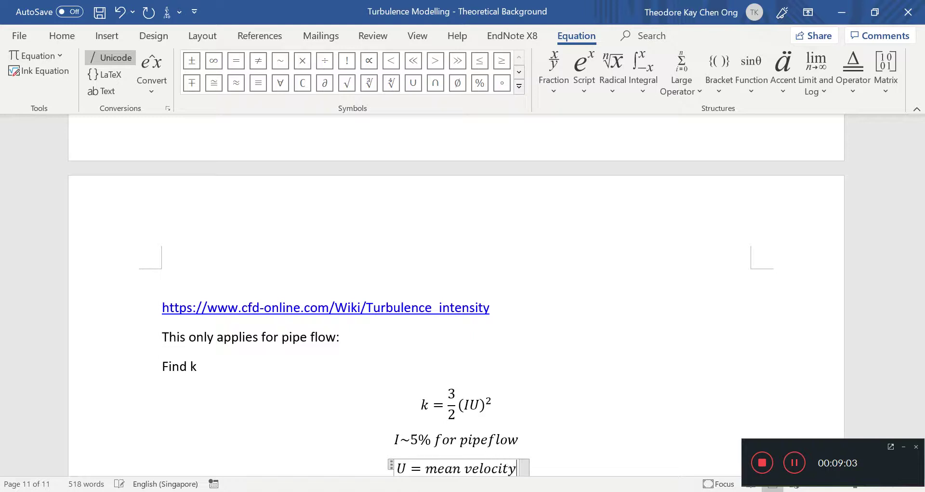
key(ctrl+s)
text(=)
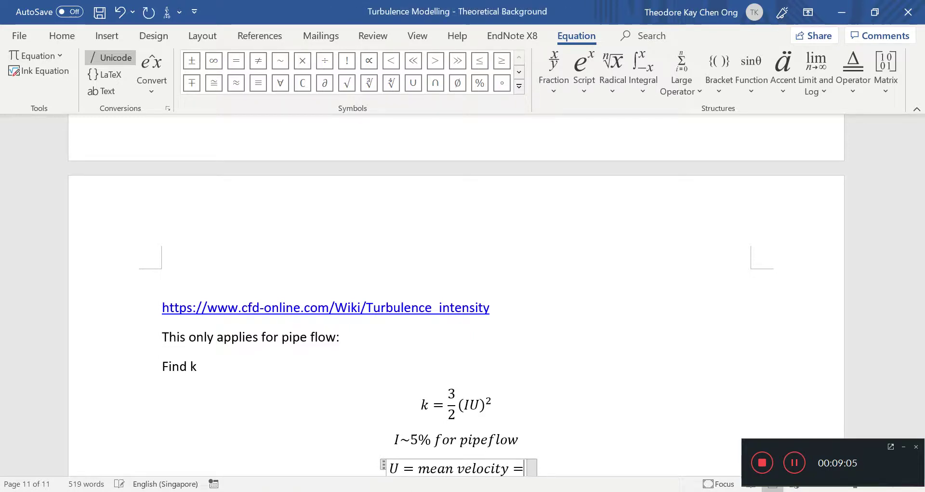
text( Vol)
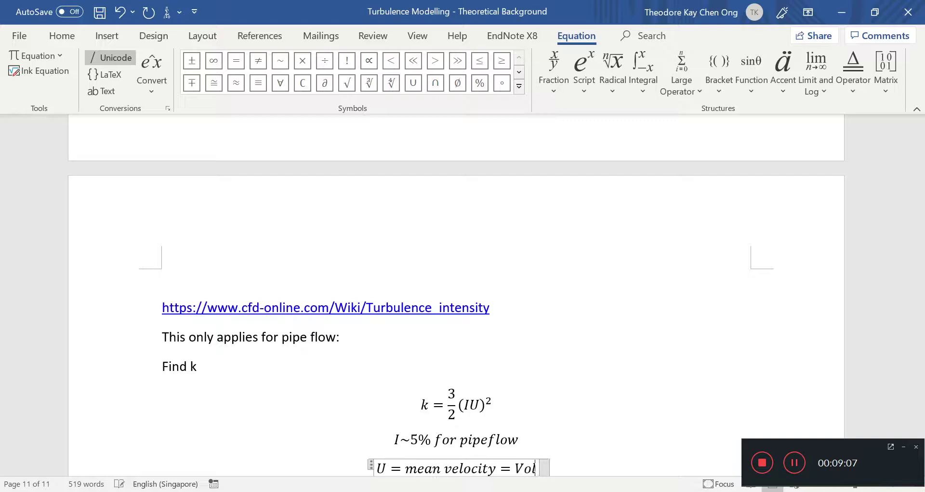
text(u)
key(BackSpace)
key(BackSpace)
key(BackSpace)
key(BackSpace)
text((flowrat)
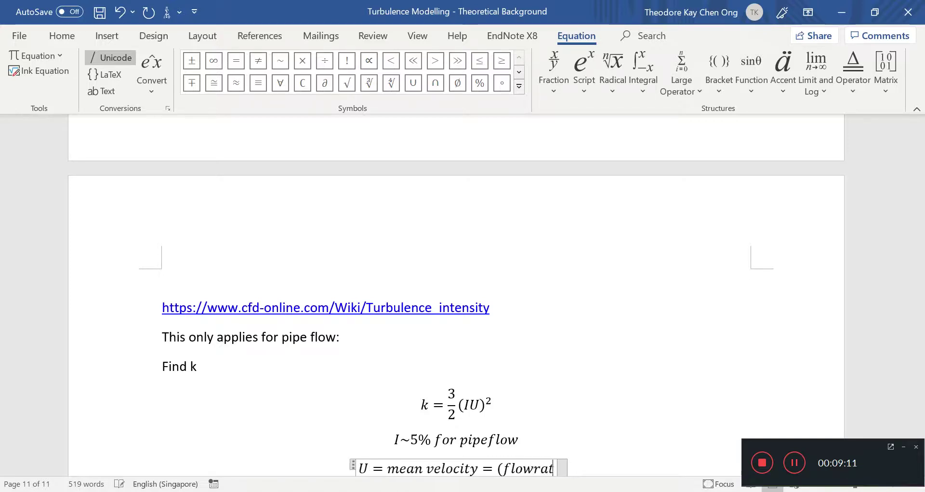
text(e)/area)
key(Return)
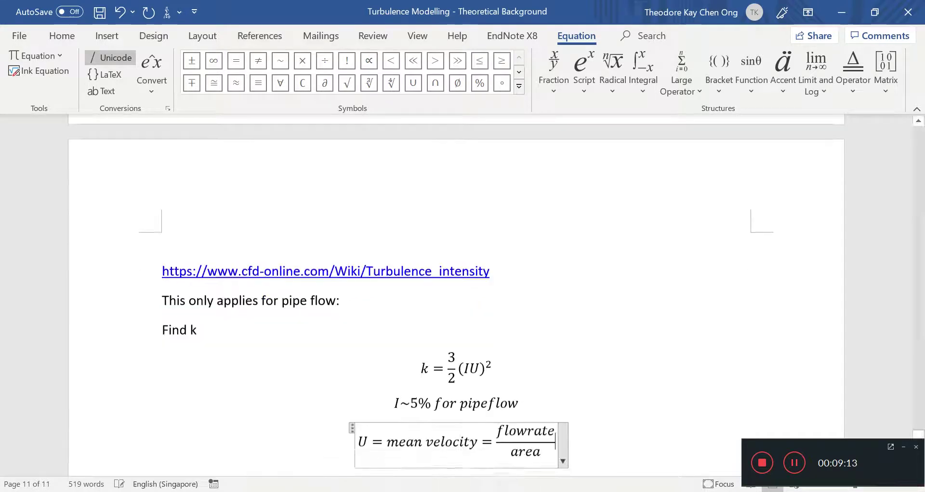
key(ctrl+s)
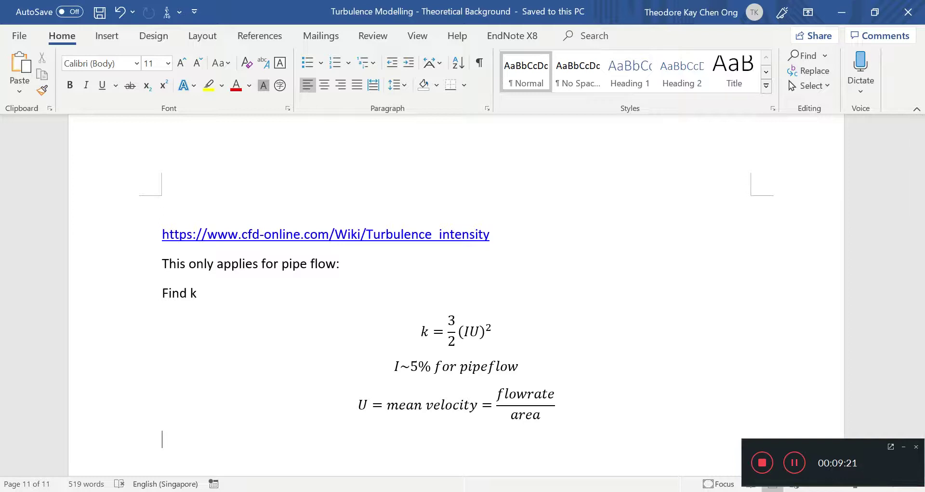
key(alt+Tab)
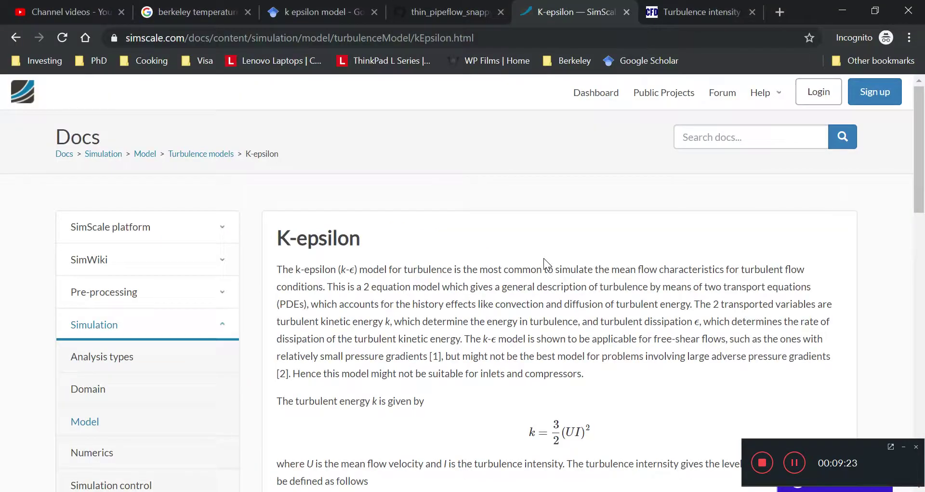
scroll(543, 258, down, 5)
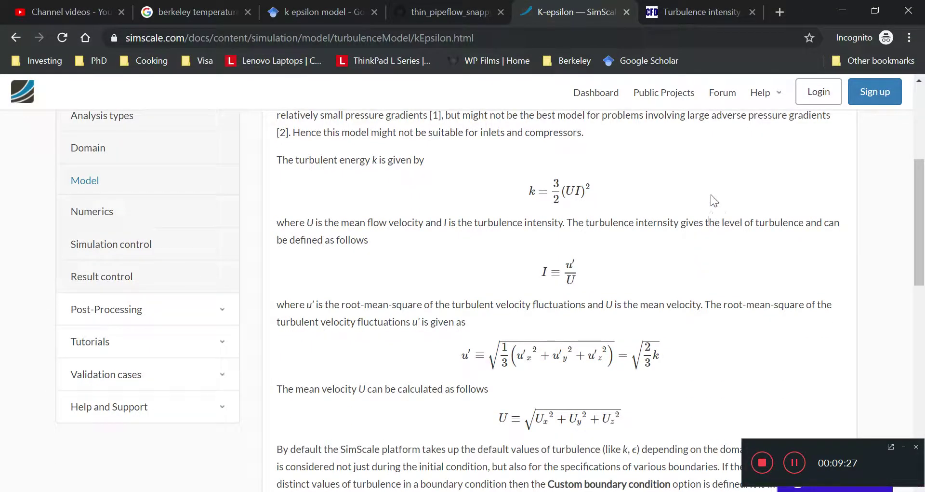
drag(711, 195, 729, 327)
click(732, 325)
scroll(732, 325, down, 7)
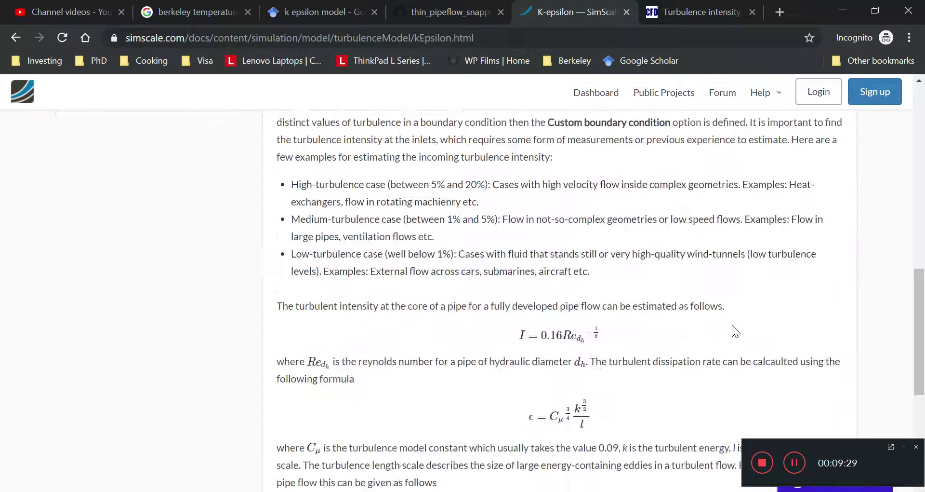
scroll(732, 325, up, 7)
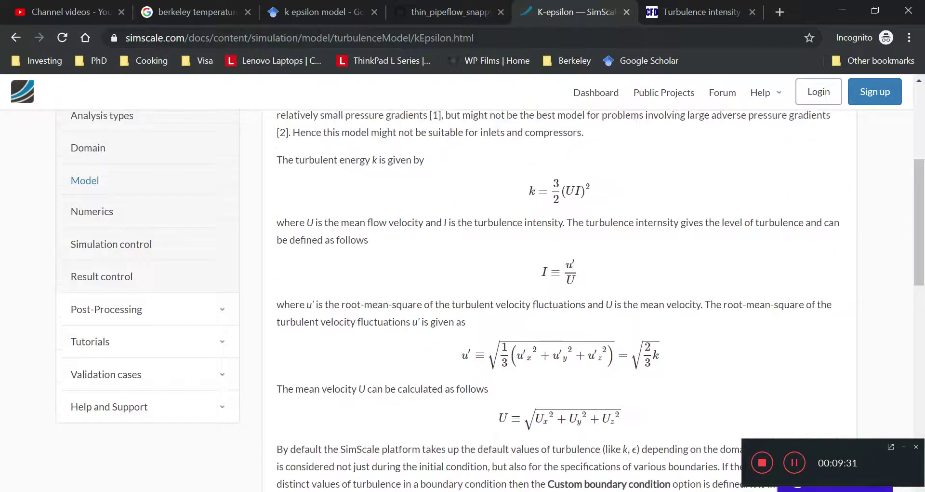
drag(603, 271, 525, 274)
click(545, 271)
double_click(565, 278)
click(547, 271)
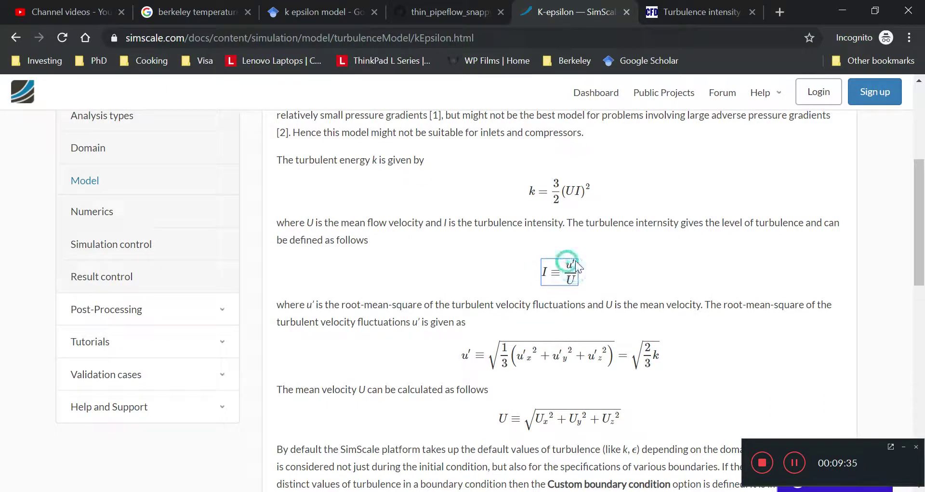
click(621, 262)
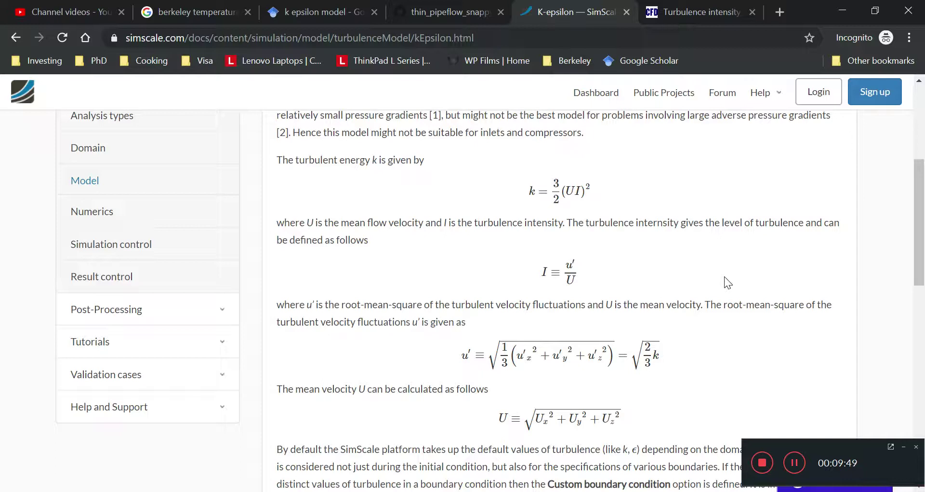
double_click(552, 277)
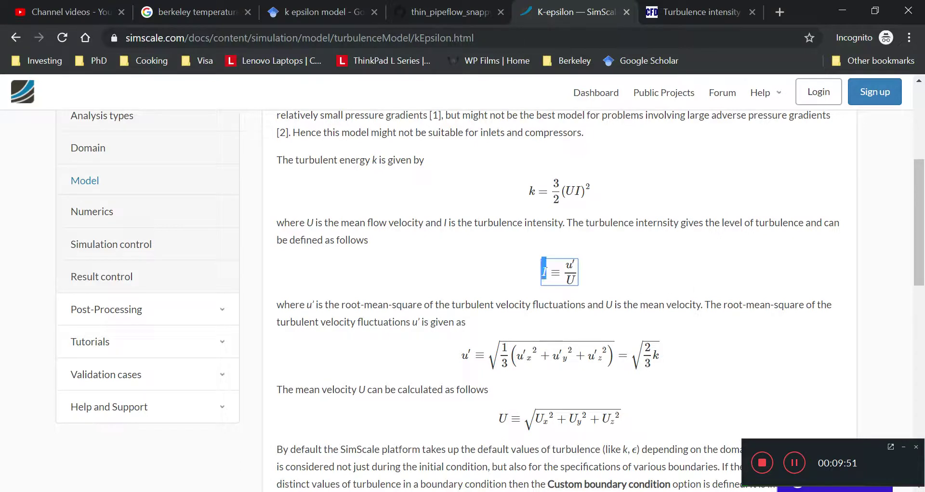
click(627, 273)
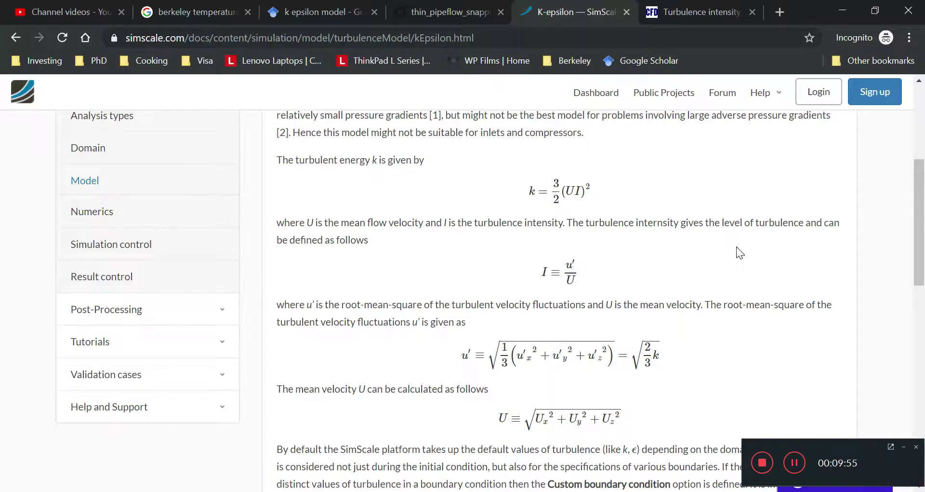
scroll(739, 250, down, 2)
drag(673, 169, 656, 415)
click(655, 412)
scroll(655, 412, down, 4)
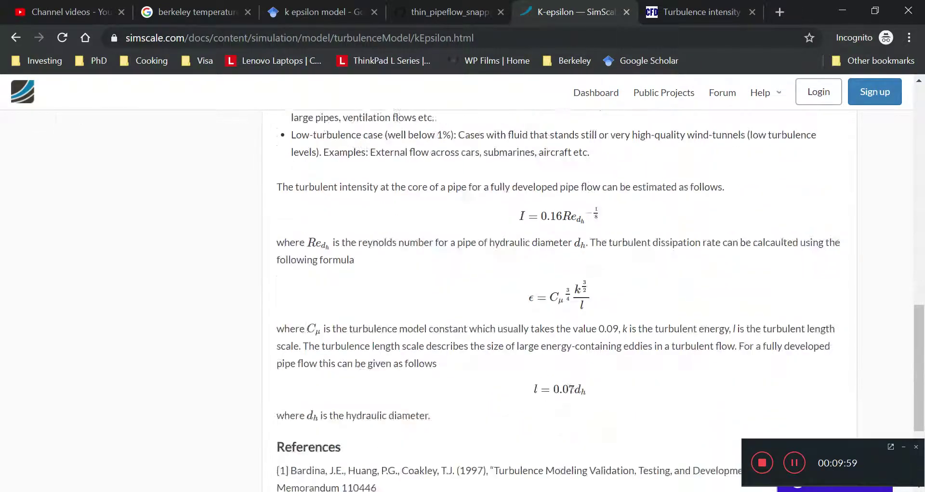
scroll(672, 361, down, 3)
Below the last equation, add ε = C_μ^(3/4)·k^(3/2)/l and save
key(alt+Tab)
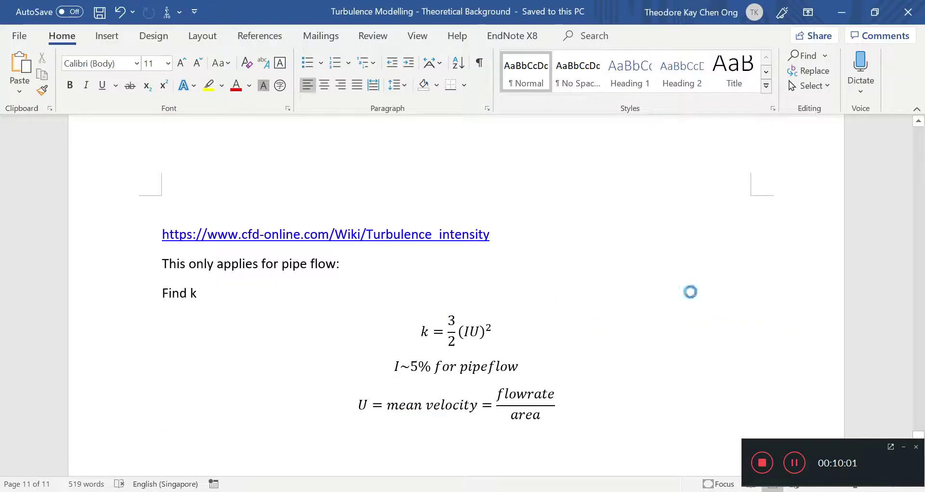
click(162, 438)
key(alt+equal)
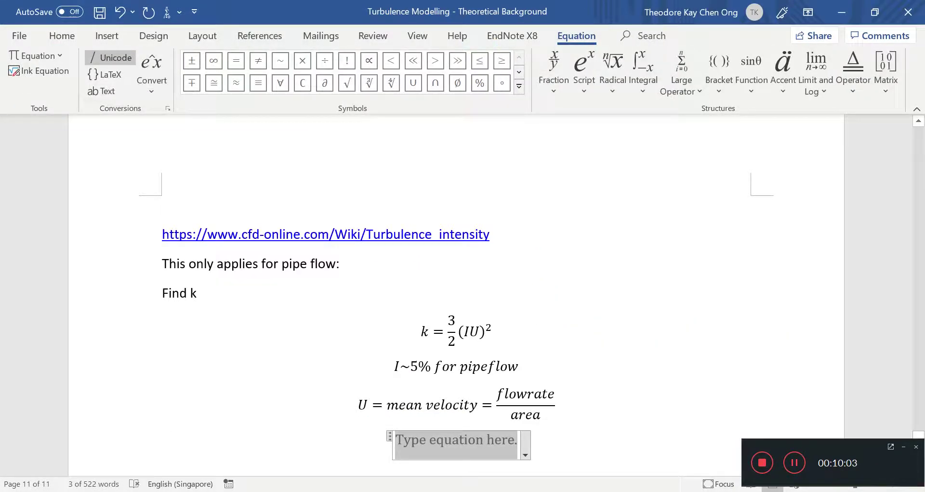
text(\var)
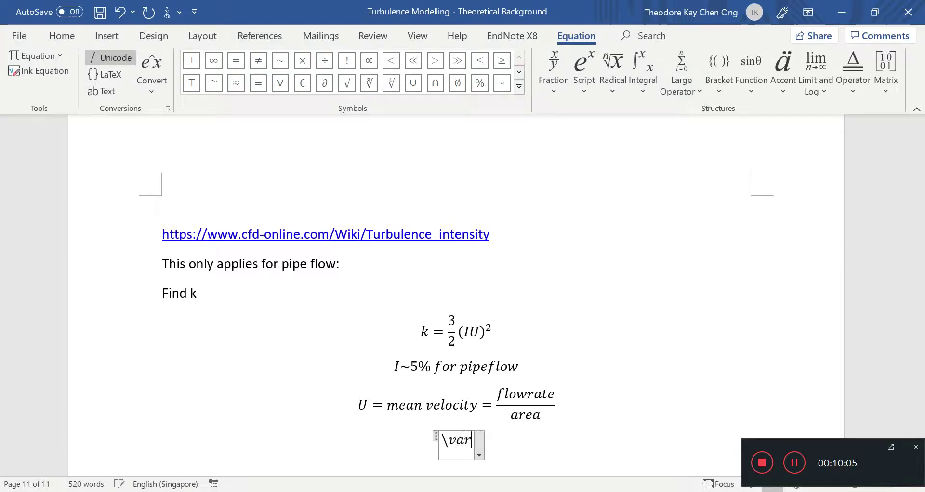
text(epsilon)
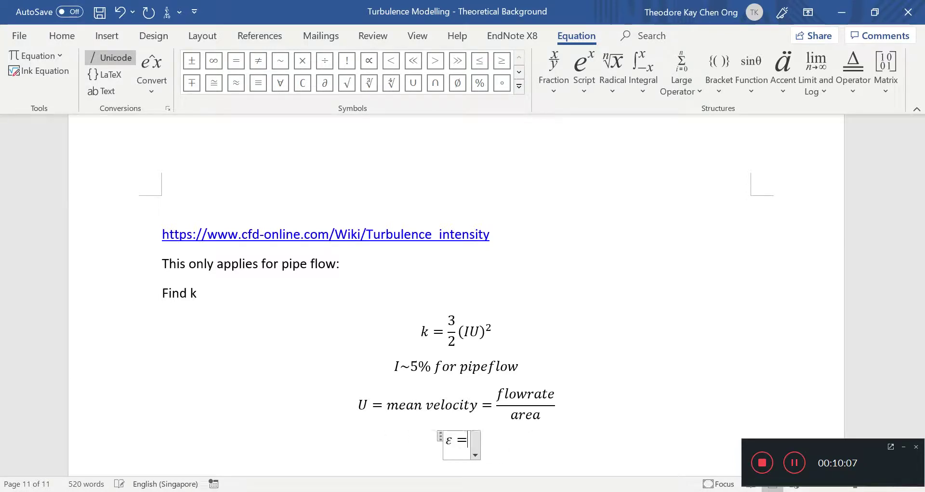
key(alt+Tab)
key(alt+Tab)
text(=C_\m)
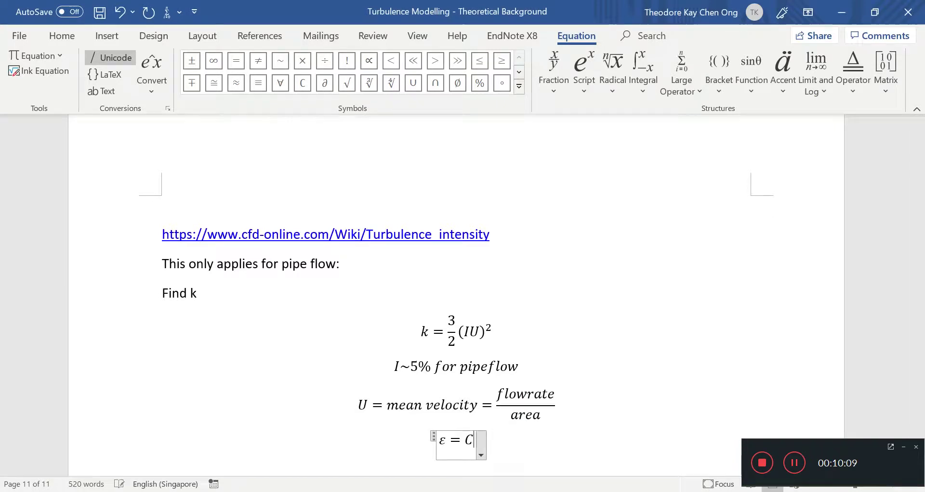
text(u ^()
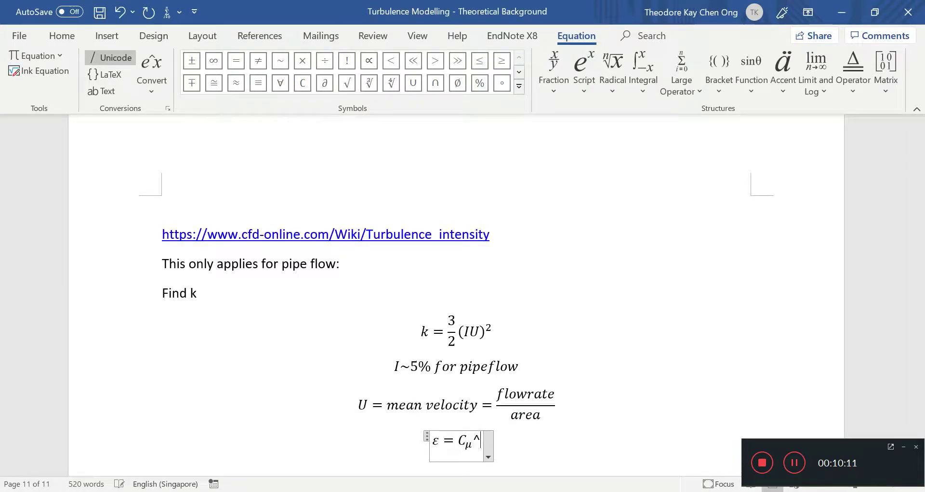
text(3/4))
key(ctrl+s)
key(alt+Tab)
key(alt+Tab)
text(*k^()
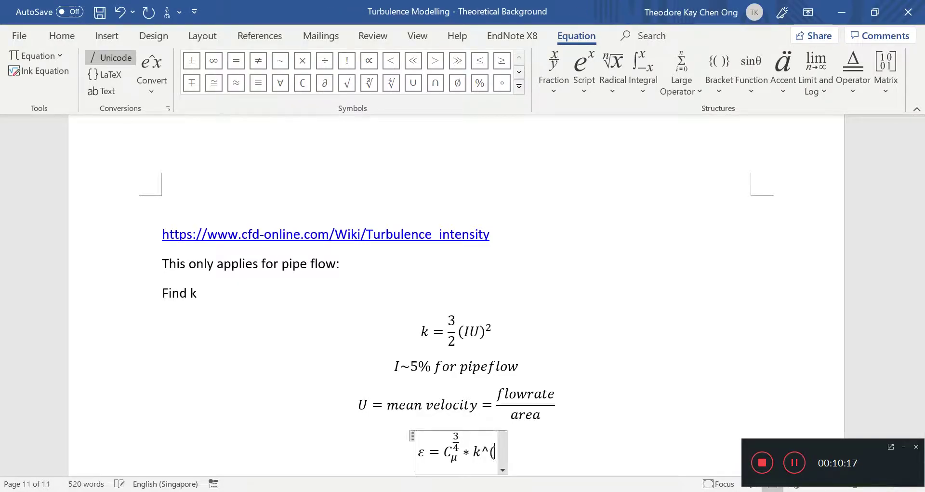
text(3/2)/l)
key(Return)
key(ctrl+s)
Append '(at the inlet)' to the Find k heading and save
click(393, 233)
text((at the inlet))
key(ctrl+s)
Duplicate the ε equation below and replace C_μ with 0.09^(3/4)
click(497, 449)
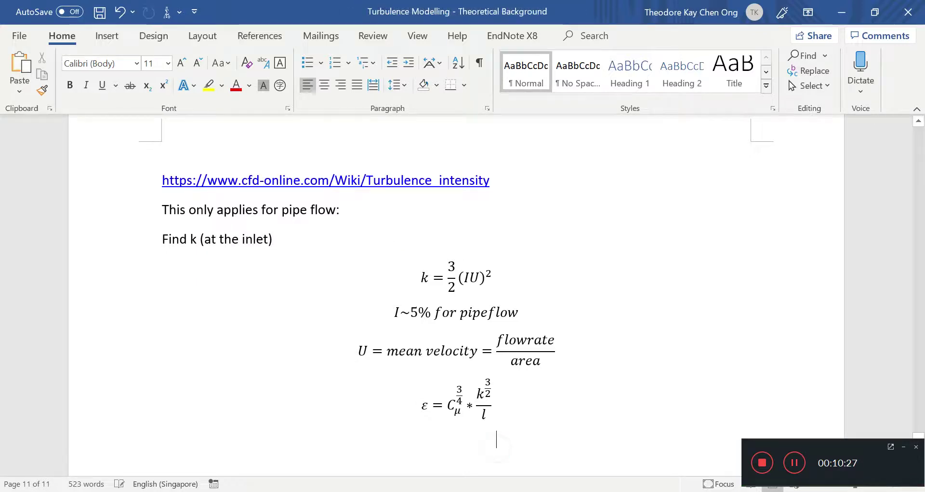
drag(496, 437, 453, 380)
key(ctrl+c)
click(446, 443)
key(ctrl+v)
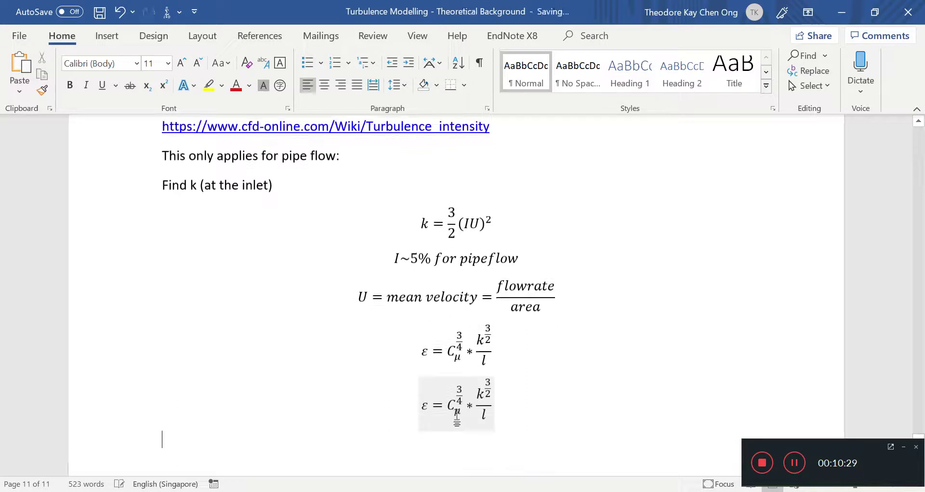
double_click(454, 402)
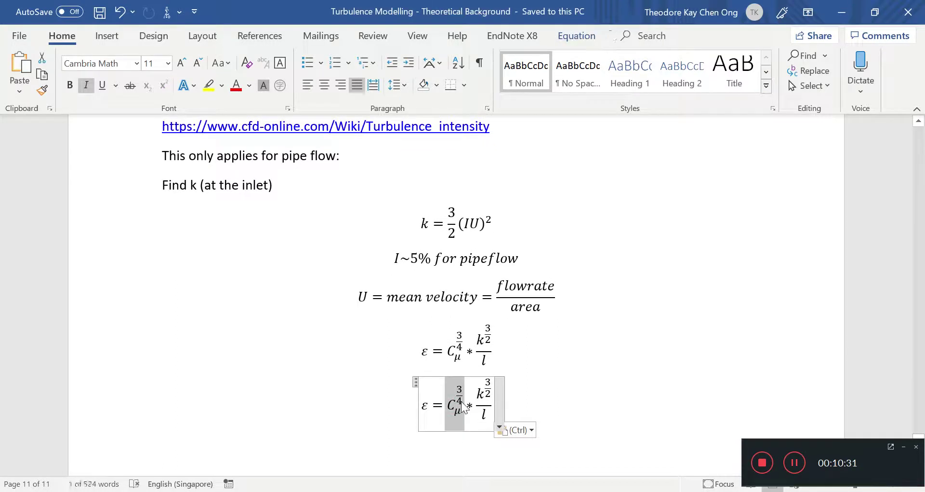
text(0.09^(3/4))
key(ctrl+s)
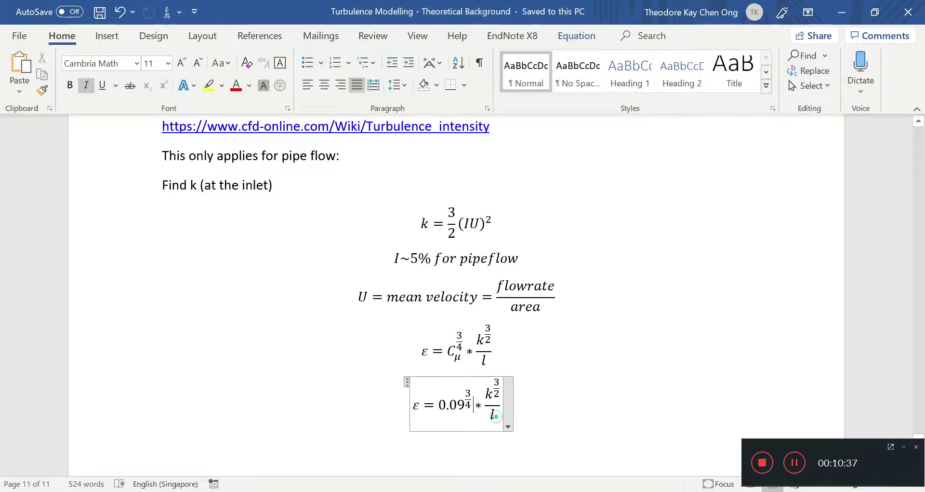
Replace l in the copied equation's denominator with 0.07*d_h
click(533, 419)
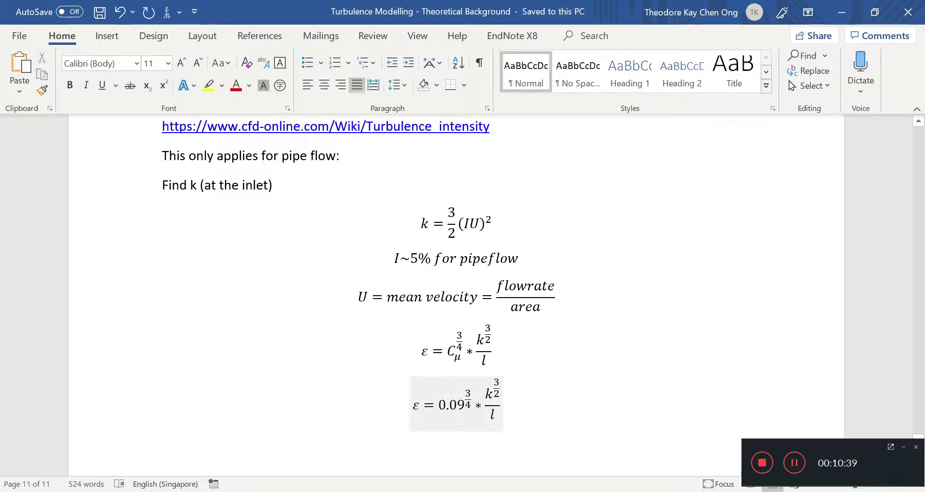
double_click(492, 413)
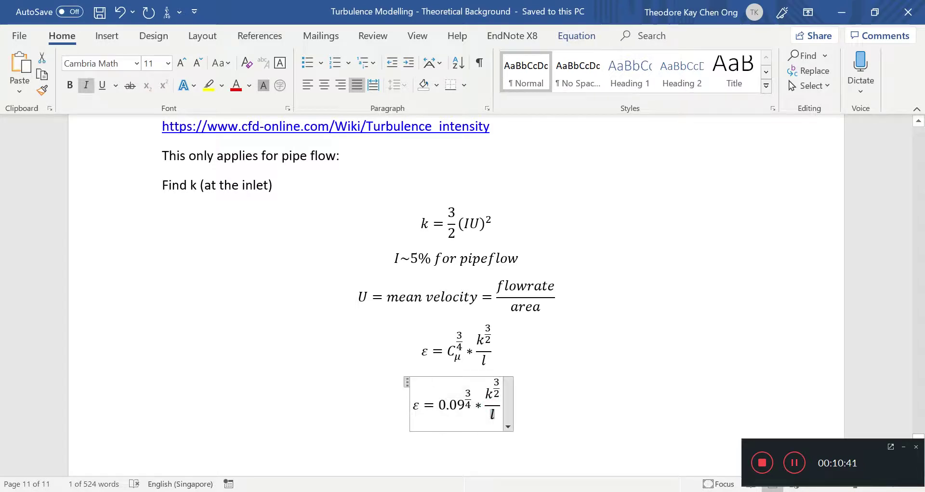
text(0.07 *d_h)
key(ctrl+s)
click(578, 384)
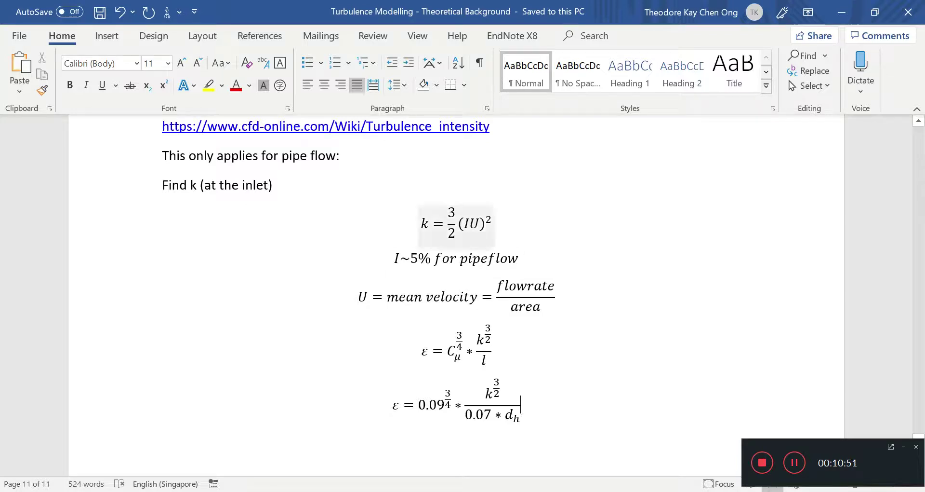
drag(421, 223, 531, 429)
click(614, 358)
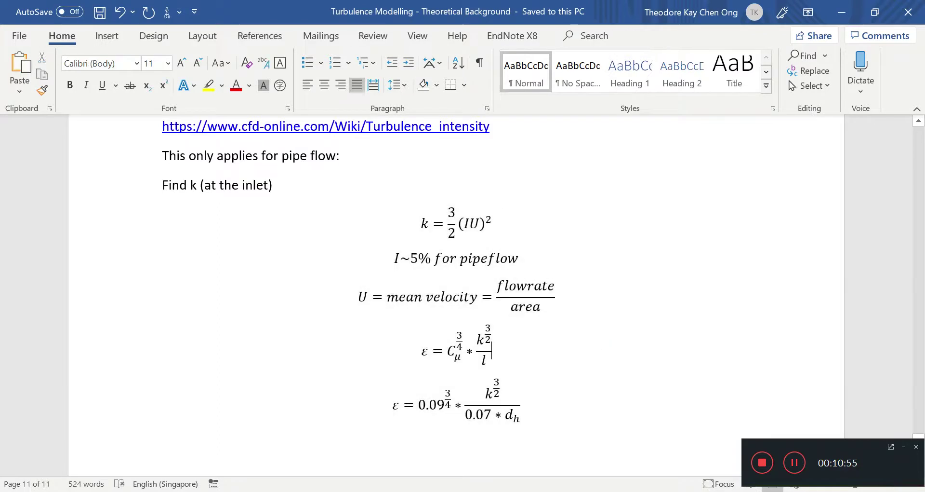
scroll(614, 358, up, 5)
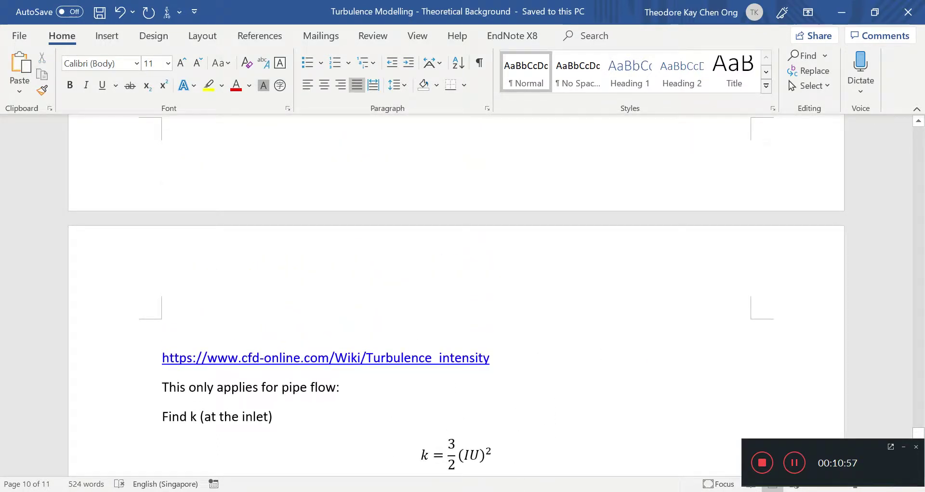
scroll(422, 299, down, 6)
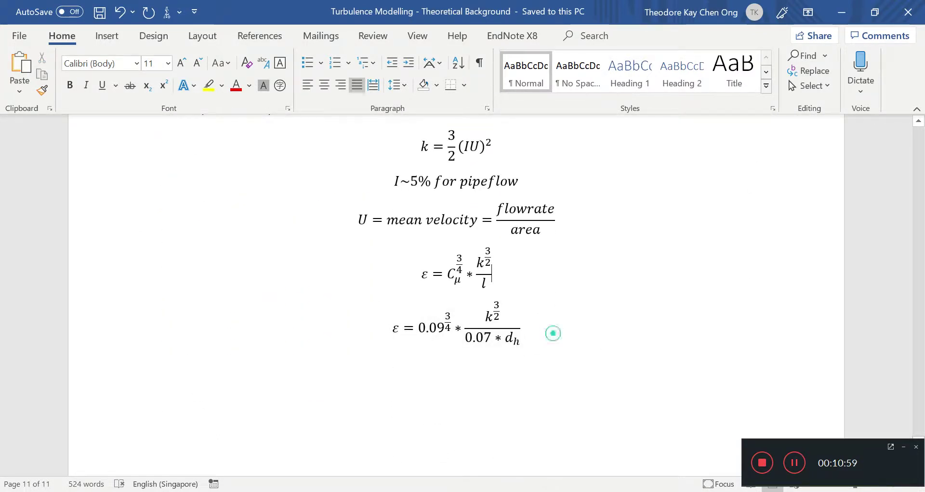
drag(552, 331, 427, 161)
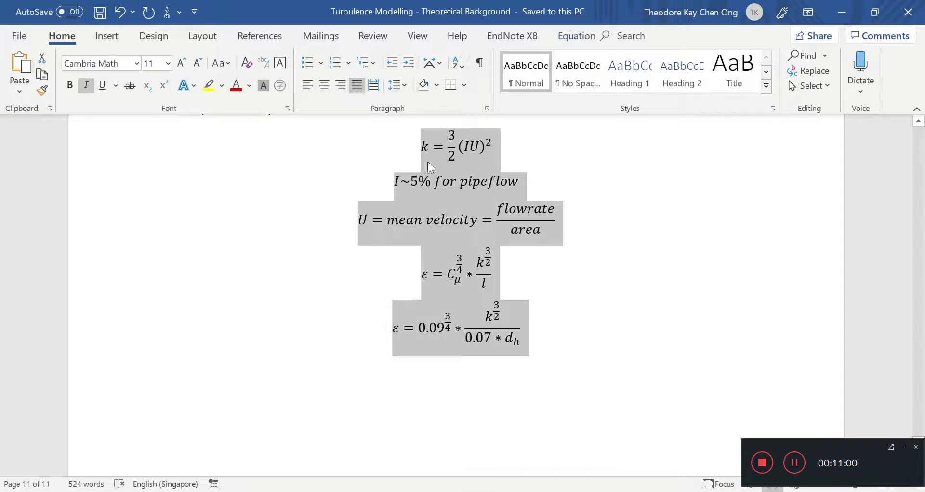
click(608, 251)
scroll(609, 250, up, 8)
scroll(608, 253, up, 5)
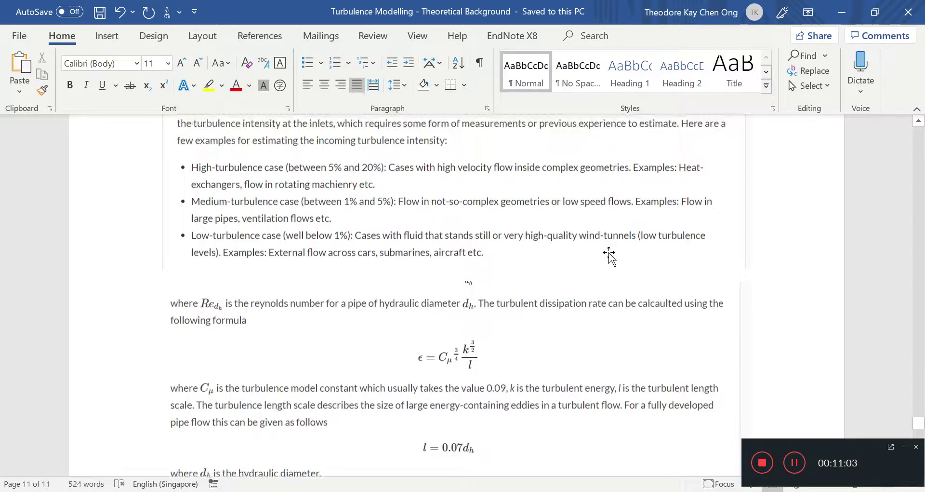
scroll(554, 256, down, 9)
scroll(491, 354, down, 5)
scroll(491, 355, up, 3)
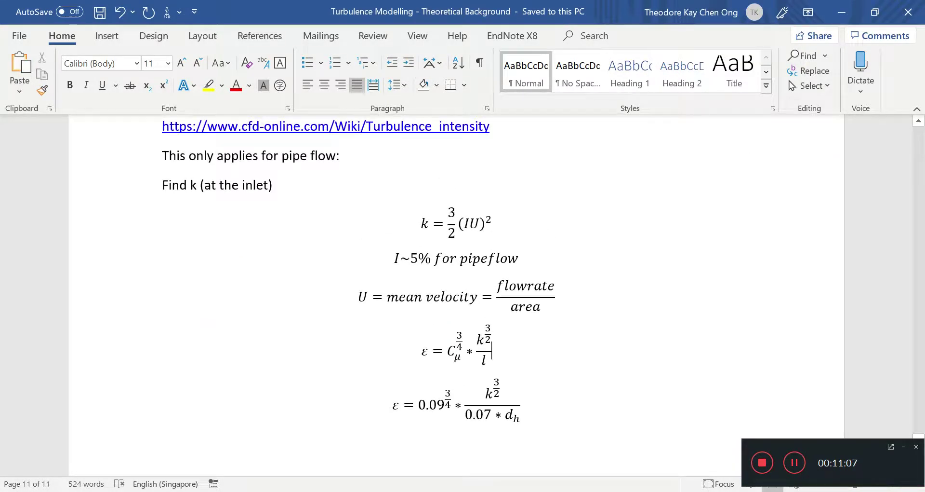